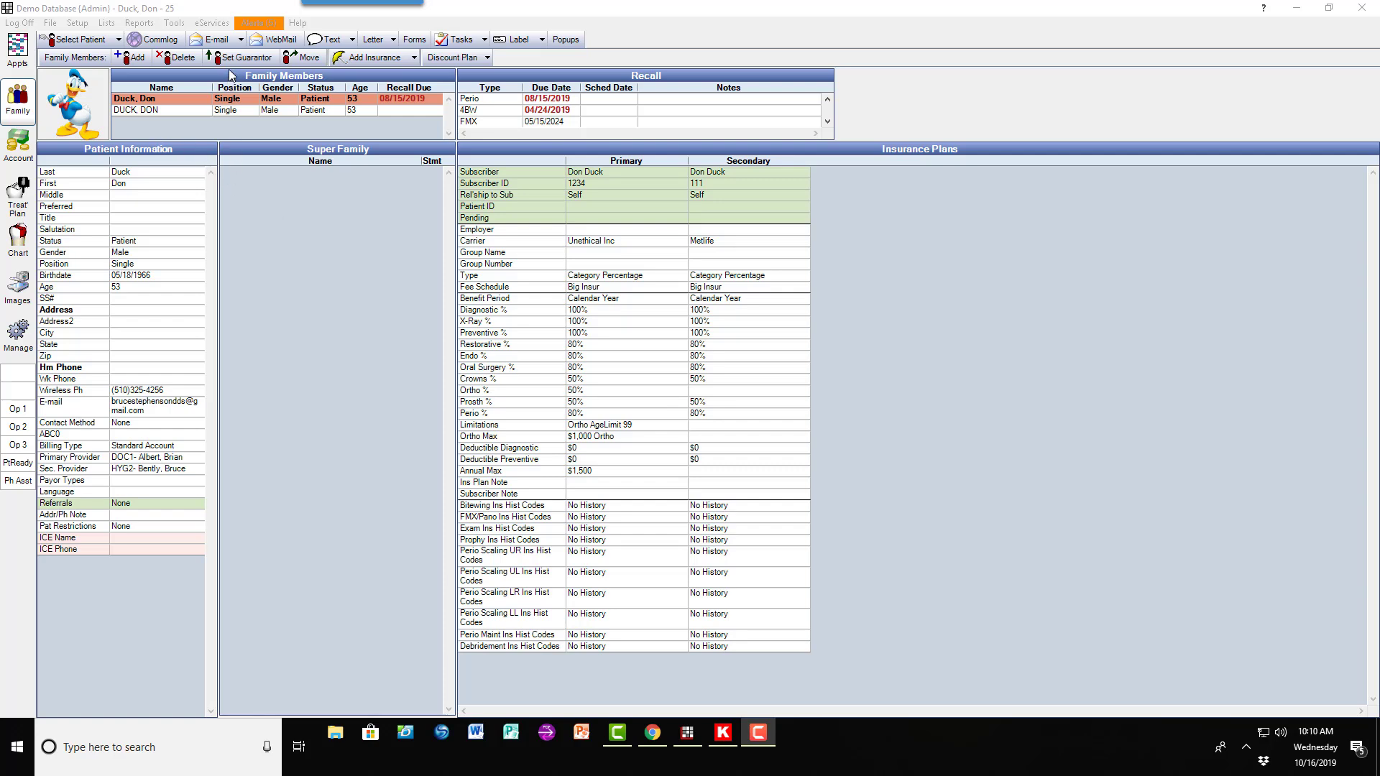
# Copy Patient Dashboard Default into the custom dashboards, allow it for Admin Group, and save
pyautogui.click(174, 23)
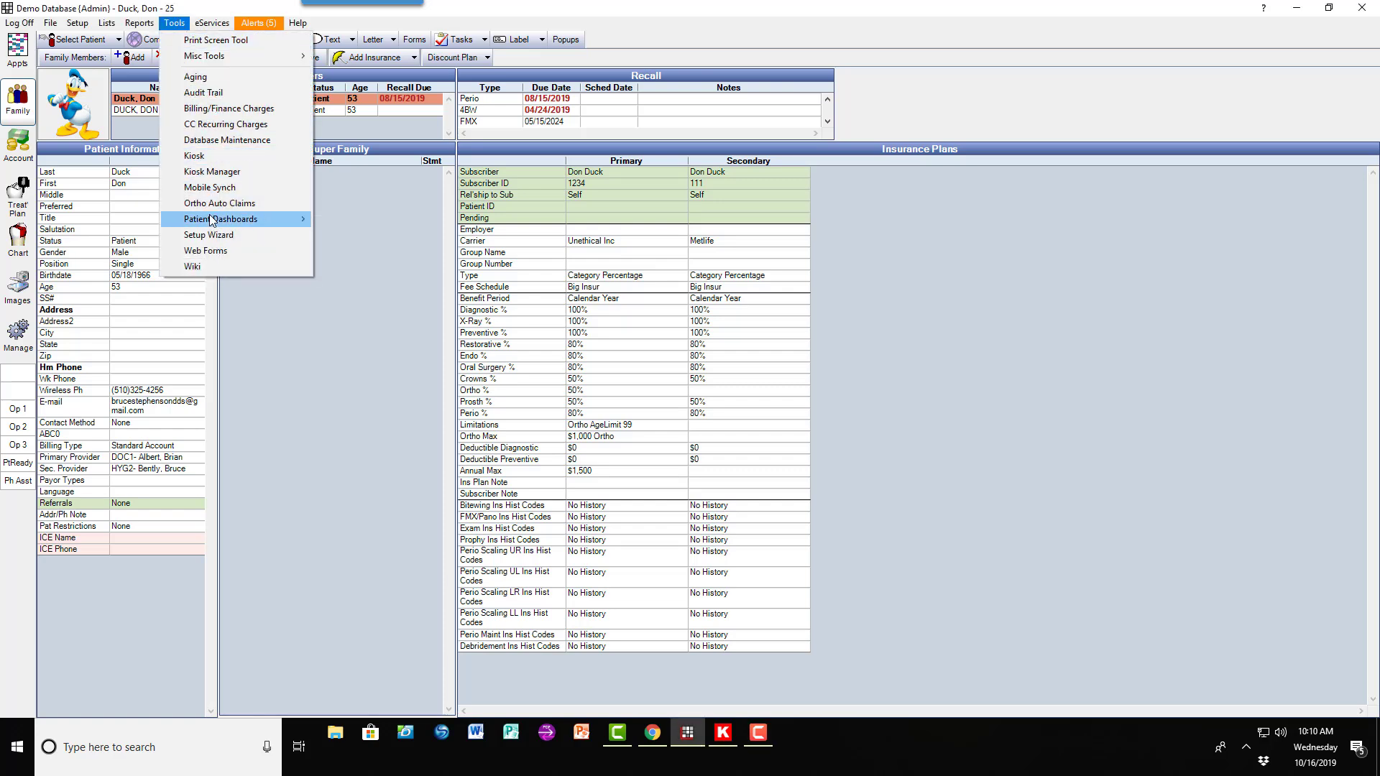
pyautogui.moveTo(217, 221)
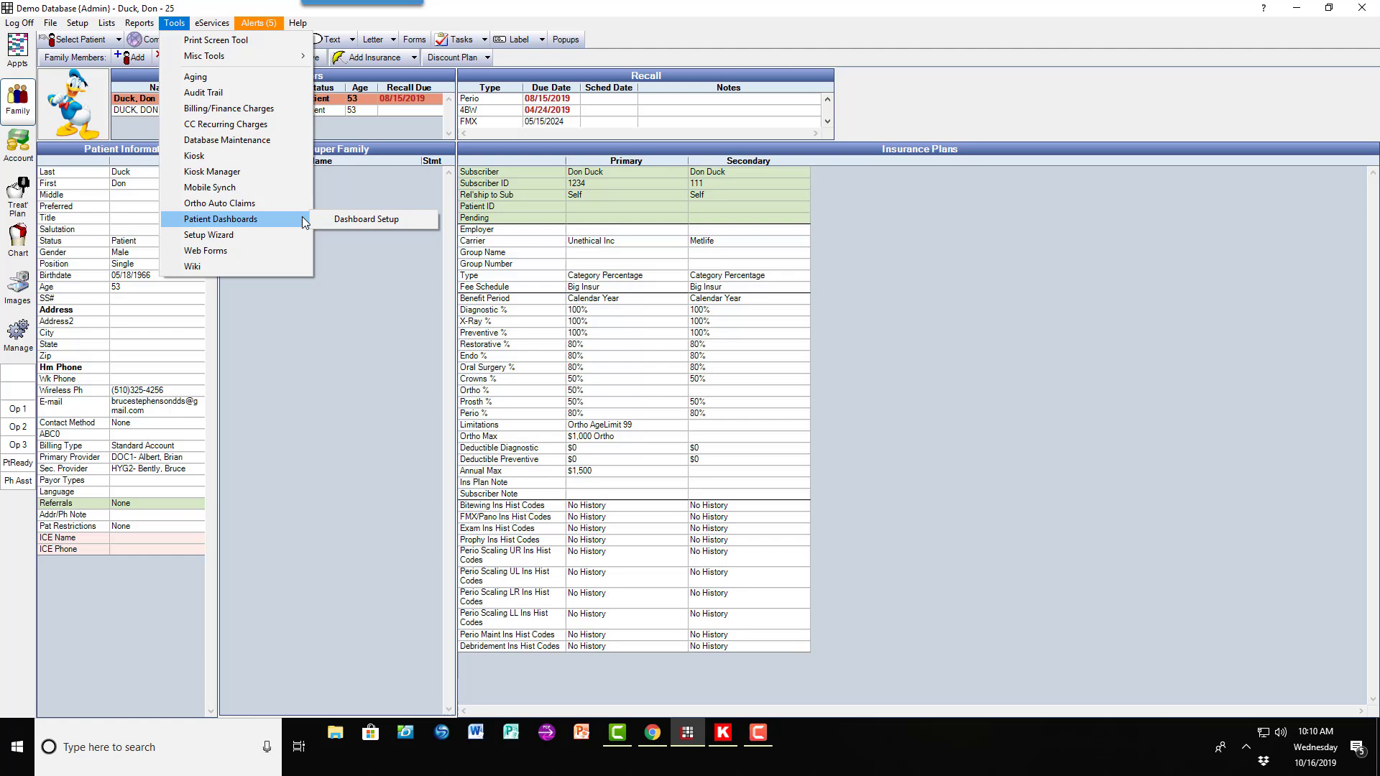
pyautogui.click(340, 223)
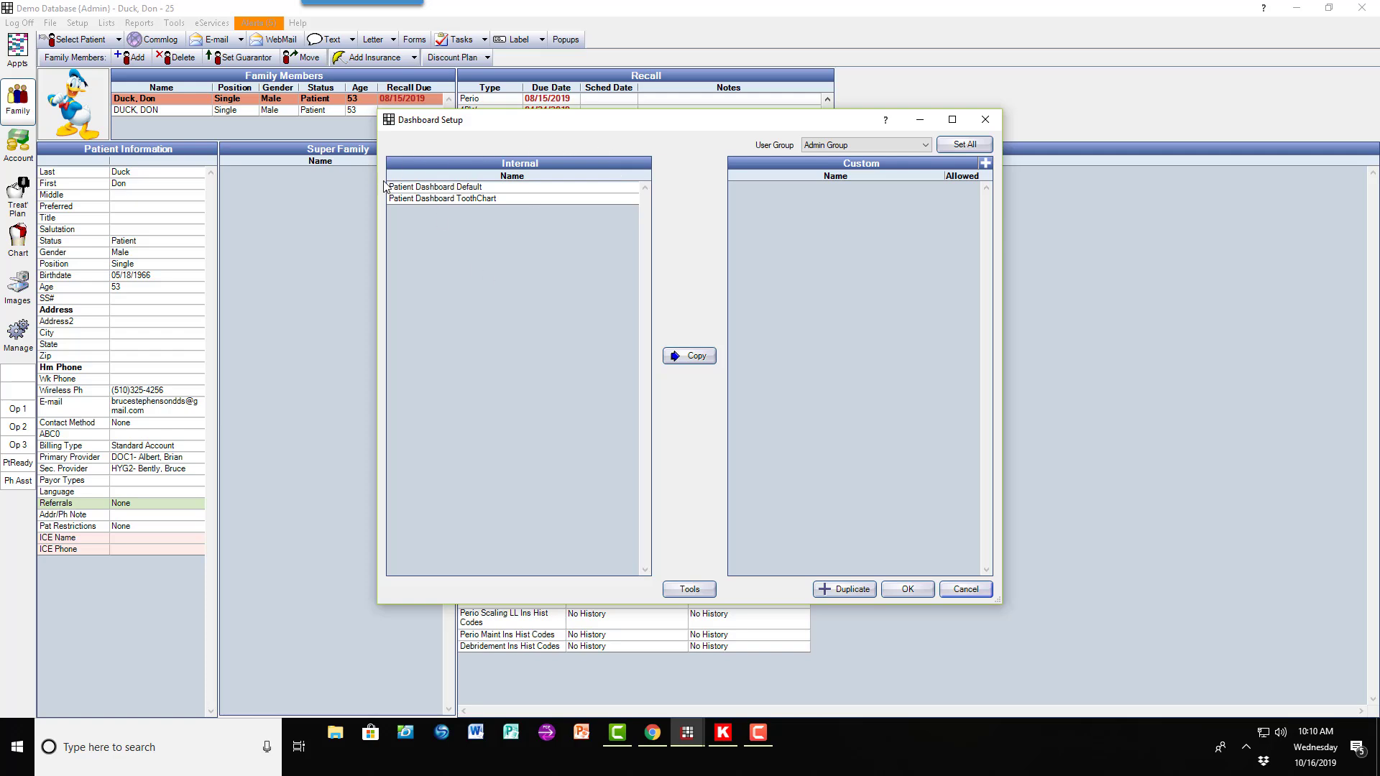
pyautogui.click(432, 188)
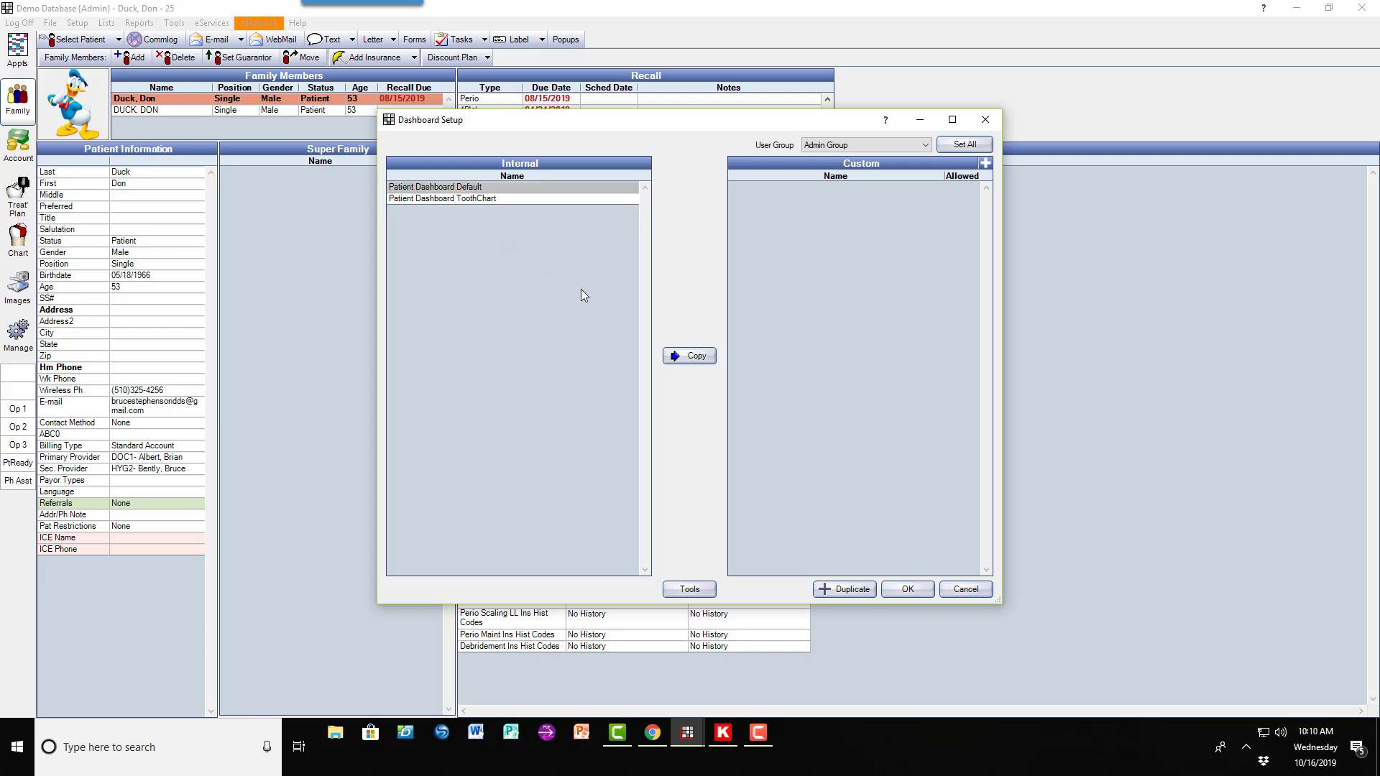
pyautogui.click(695, 357)
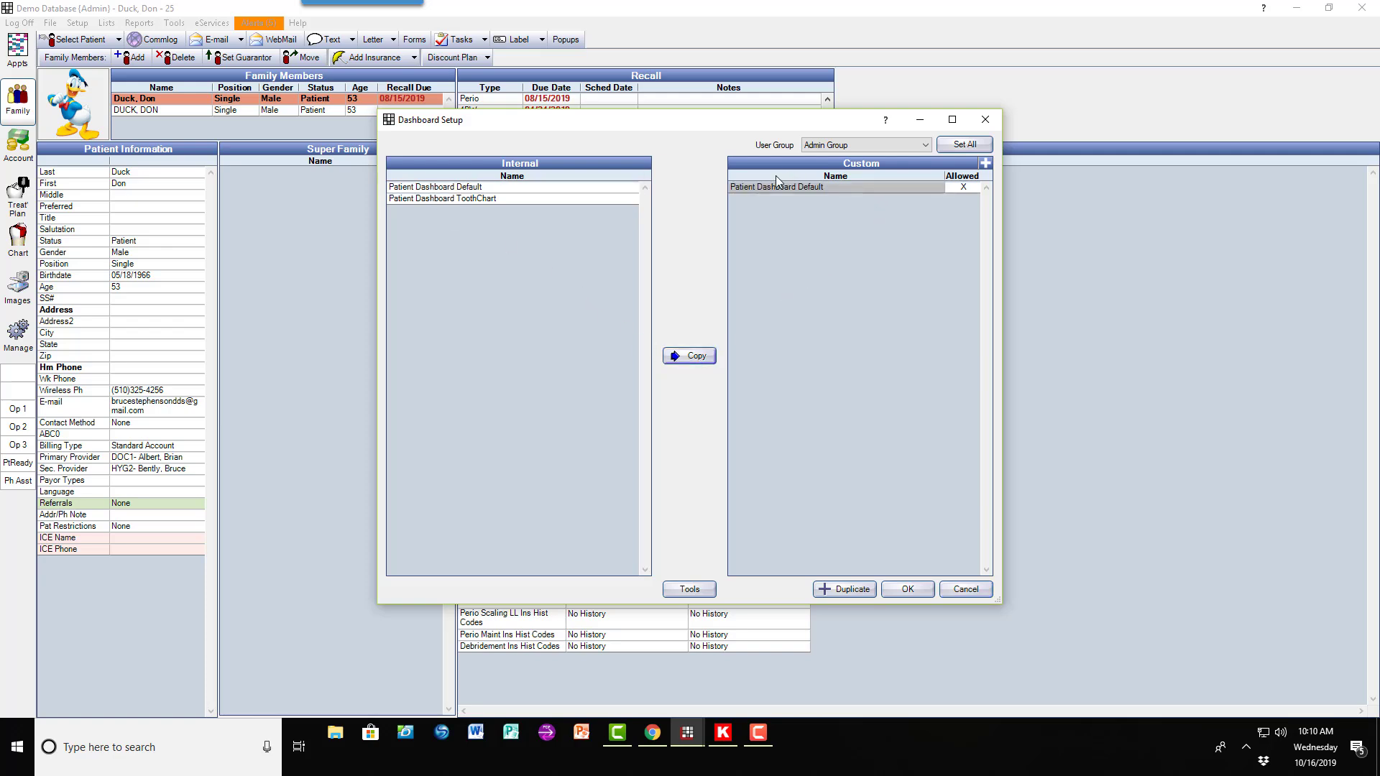
pyautogui.click(961, 187)
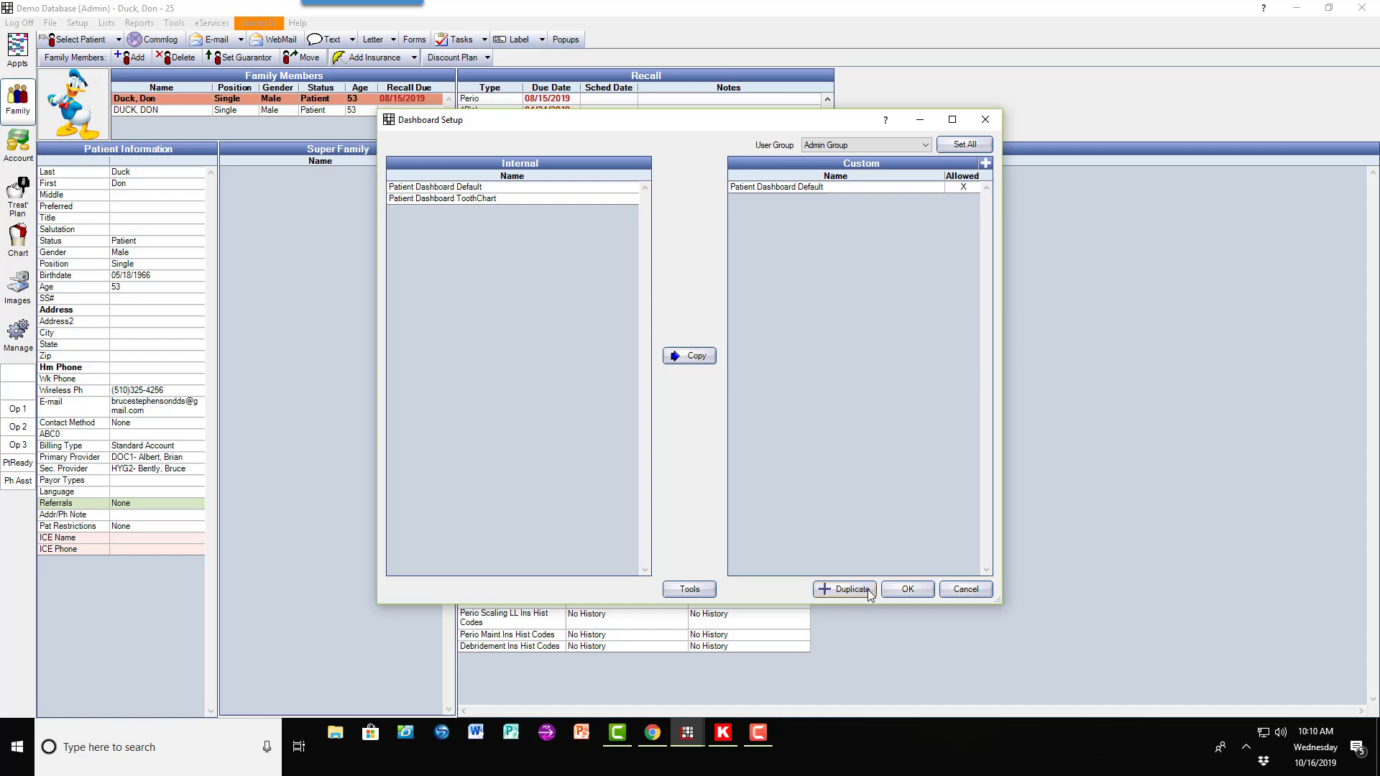
pyautogui.click(908, 589)
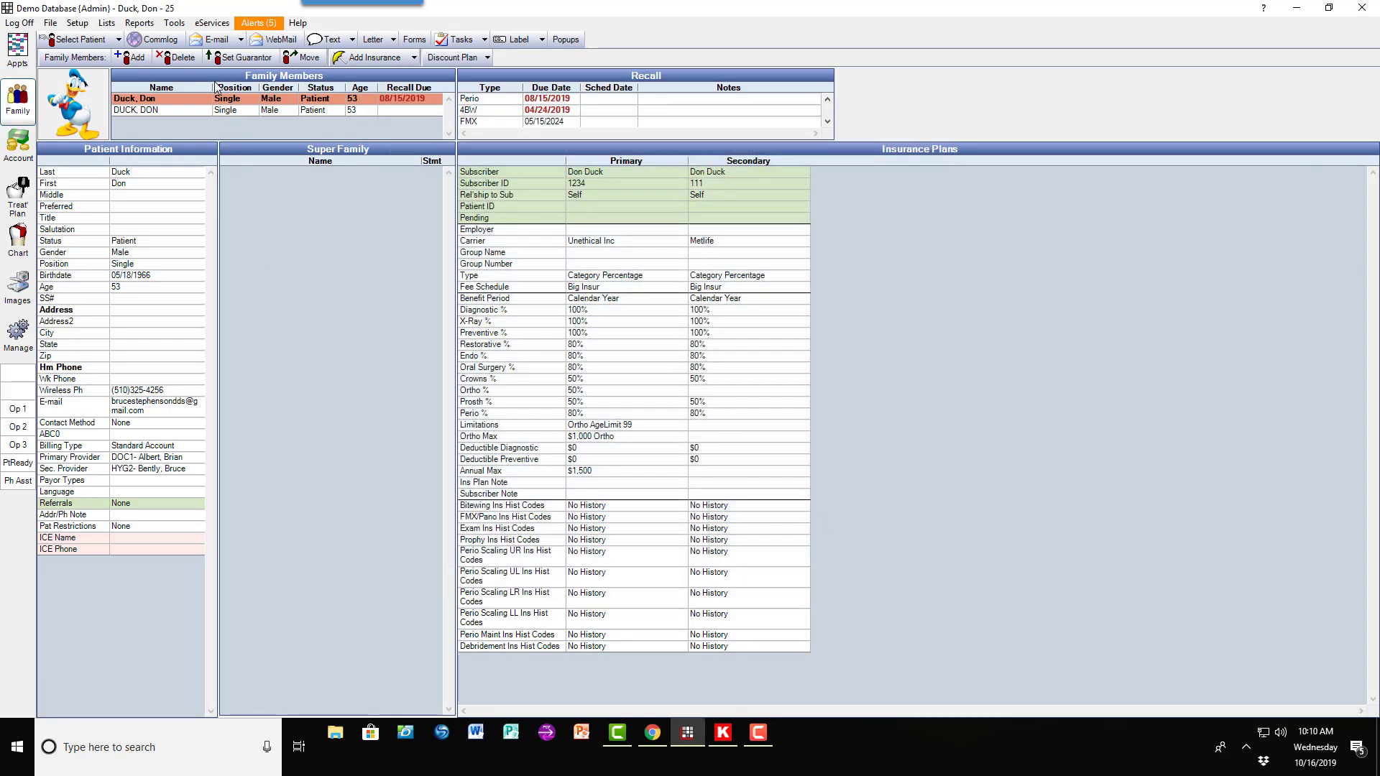
# Launch Patient Dashboard Default to show balances, insurance, recall and appointments beside Family
pyautogui.click(176, 25)
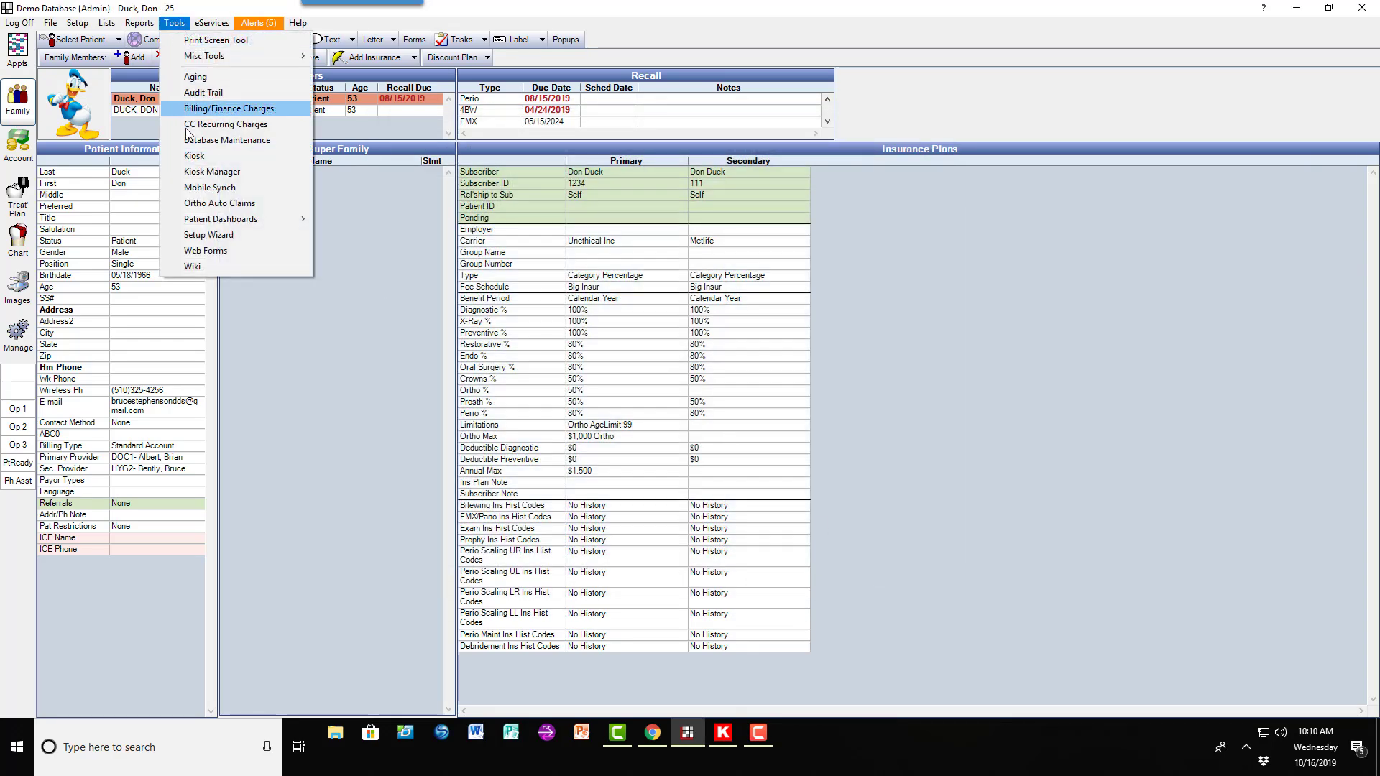
pyautogui.moveTo(212, 221)
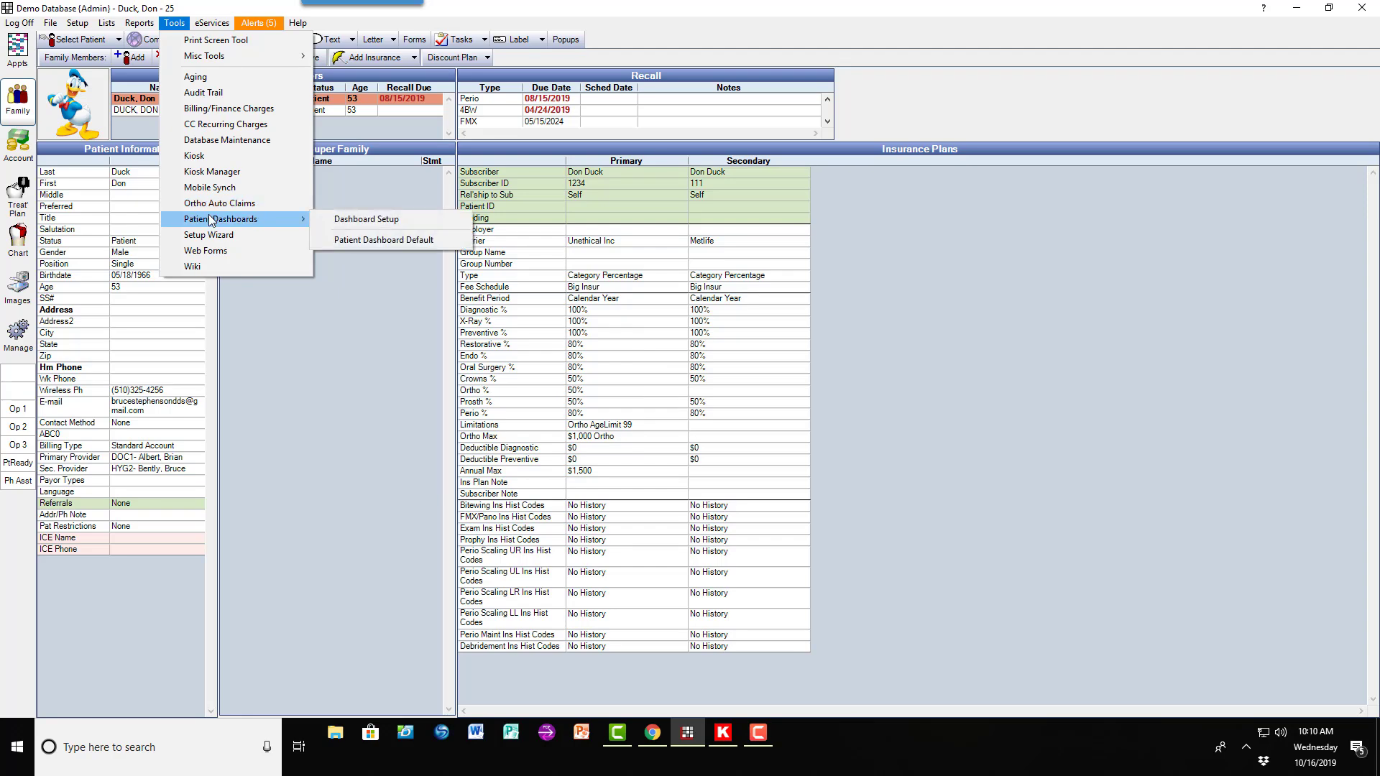
pyautogui.click(364, 243)
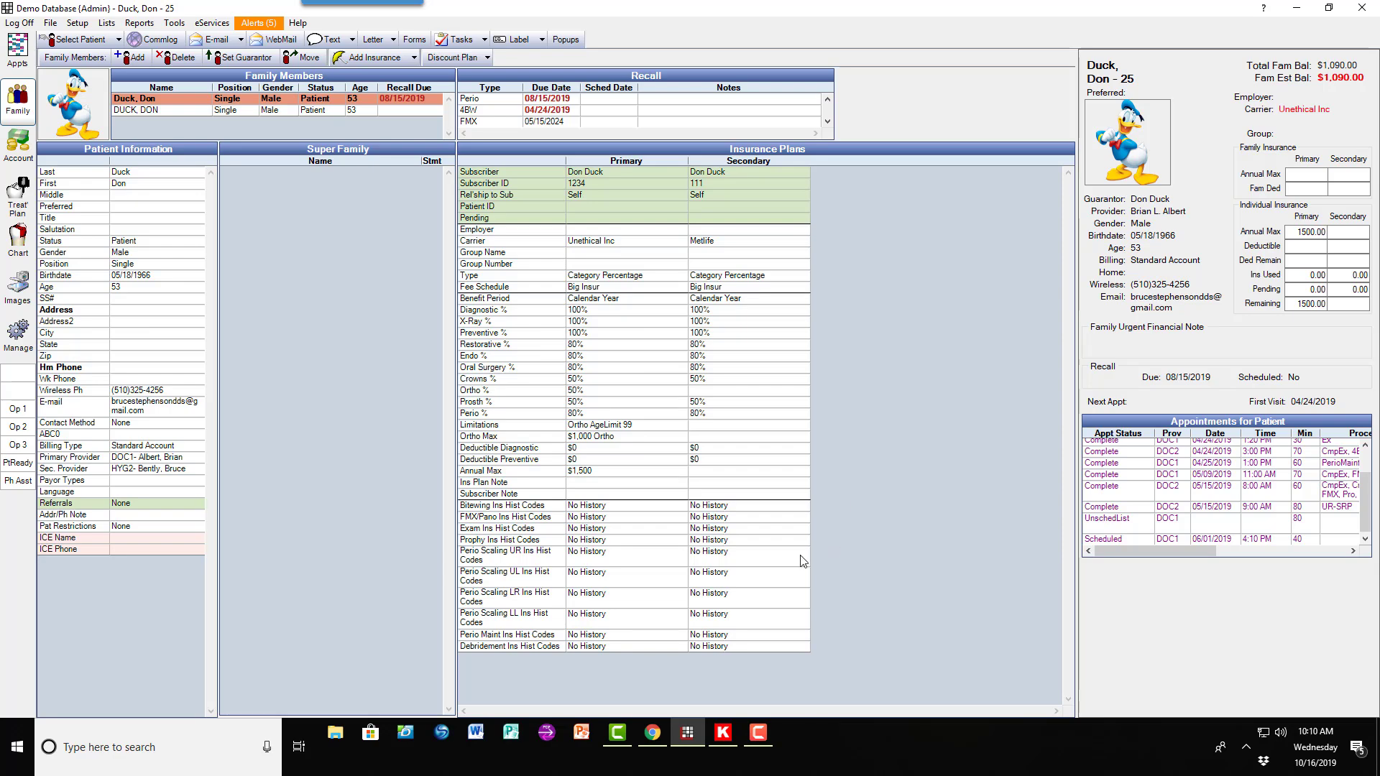
# In Chrome, download TDC-Dashboards.zip from the Today's Dental Consulting Patient Dashboard page
pyautogui.click(652, 732)
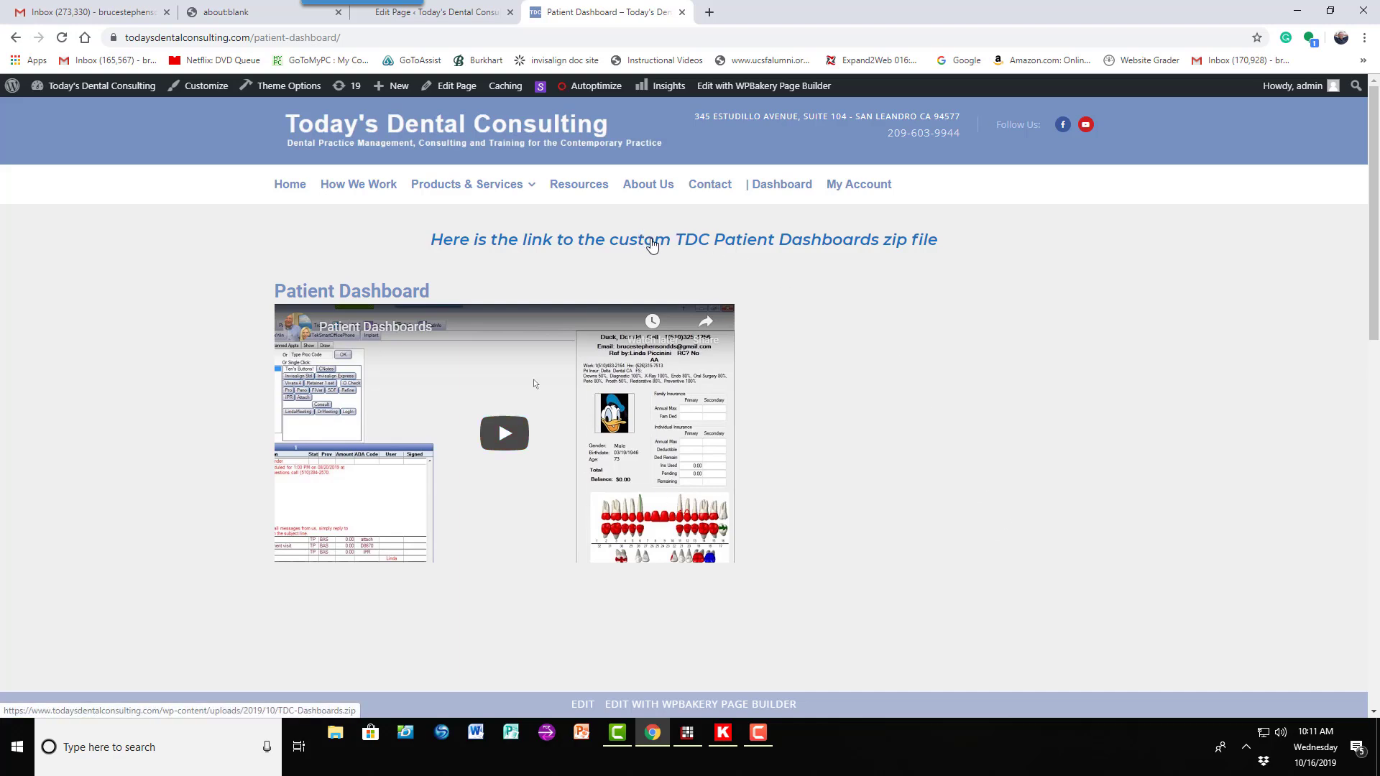
pyautogui.click(652, 244)
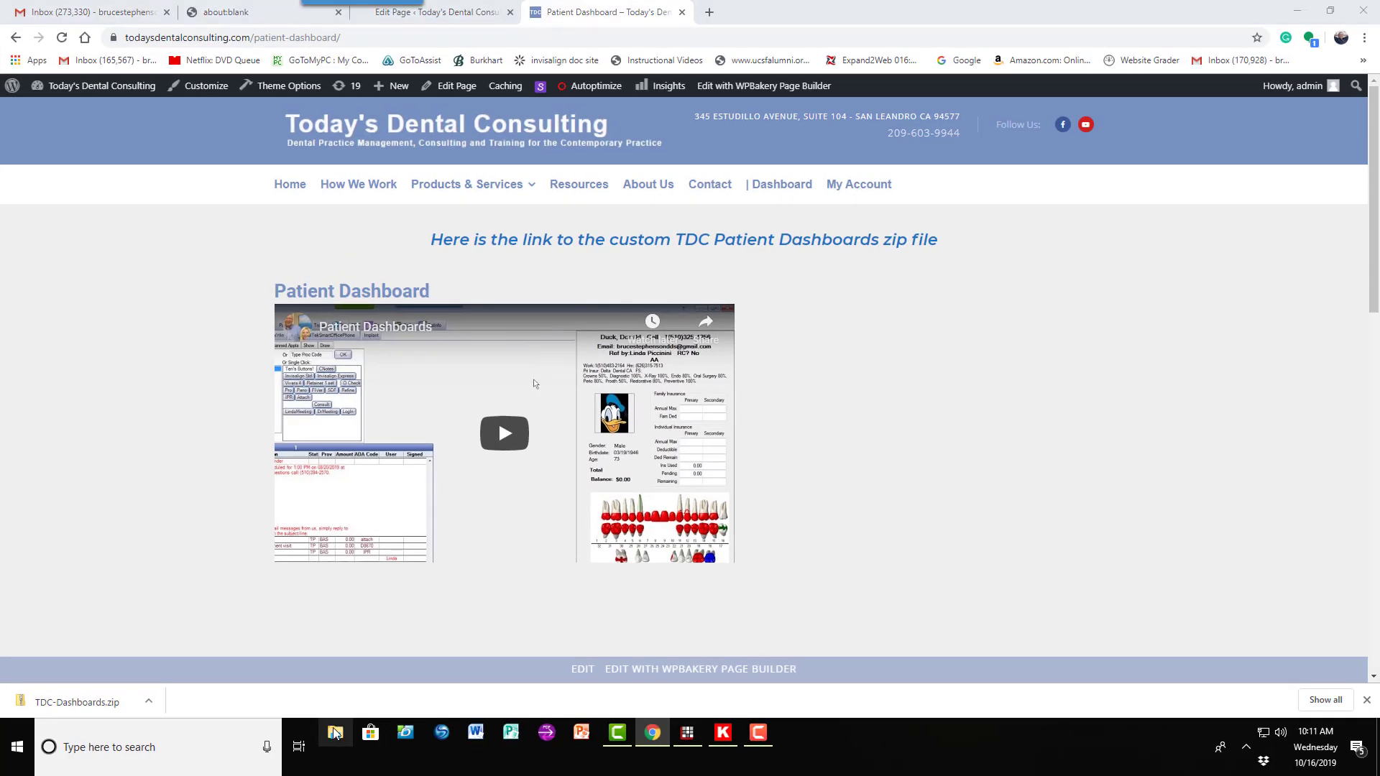
# Extract TDC-Dashboards.zip in Downloads into a TDC-Dashboards folder
pyautogui.click(335, 732)
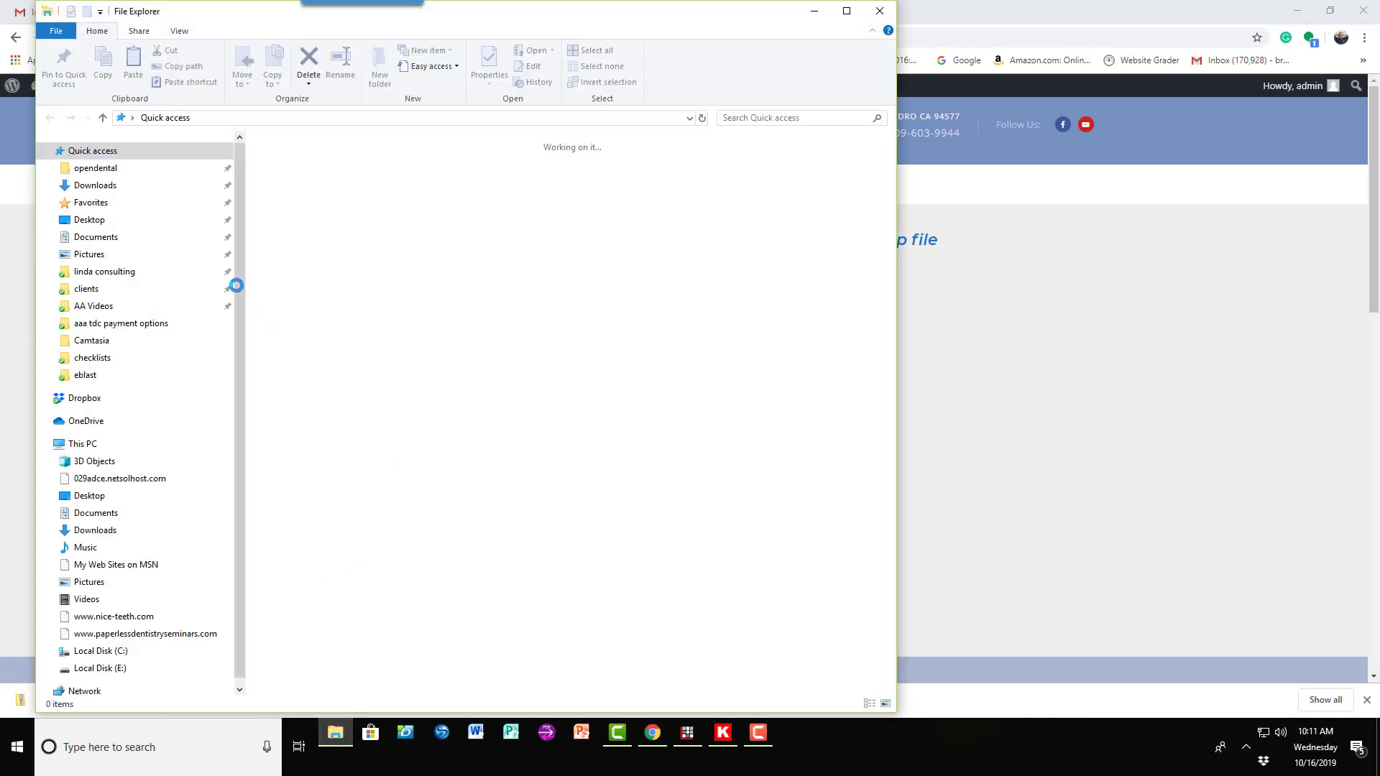
pyautogui.click(95, 185)
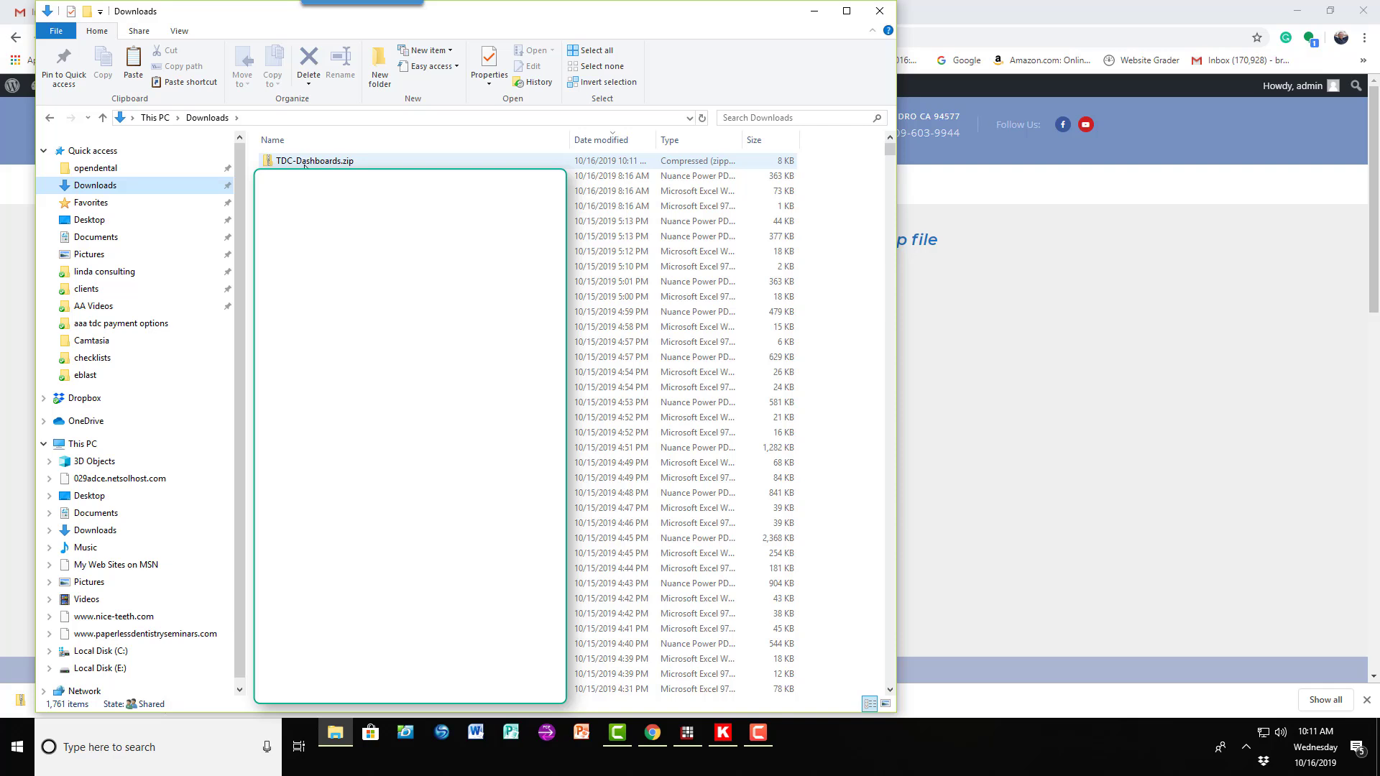
pyautogui.click(307, 163)
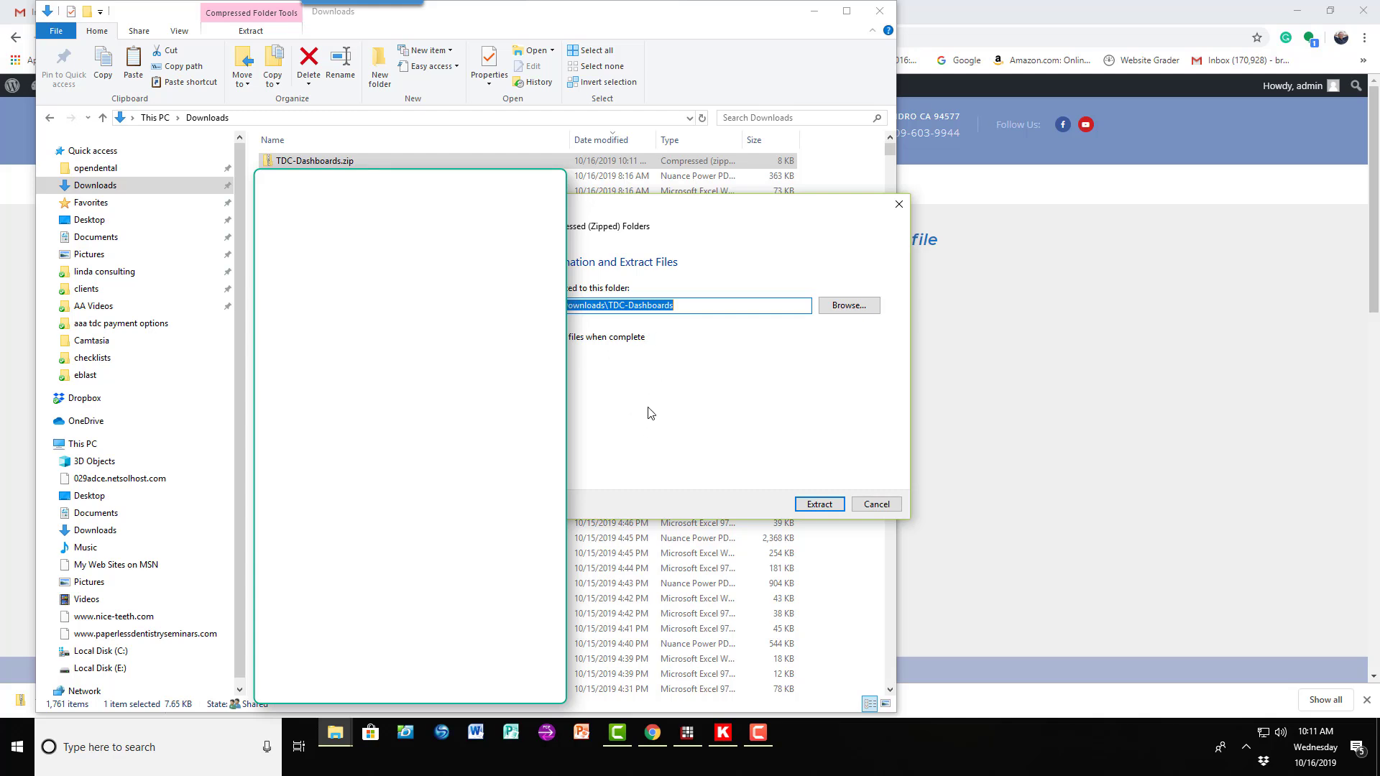
pyautogui.click(820, 505)
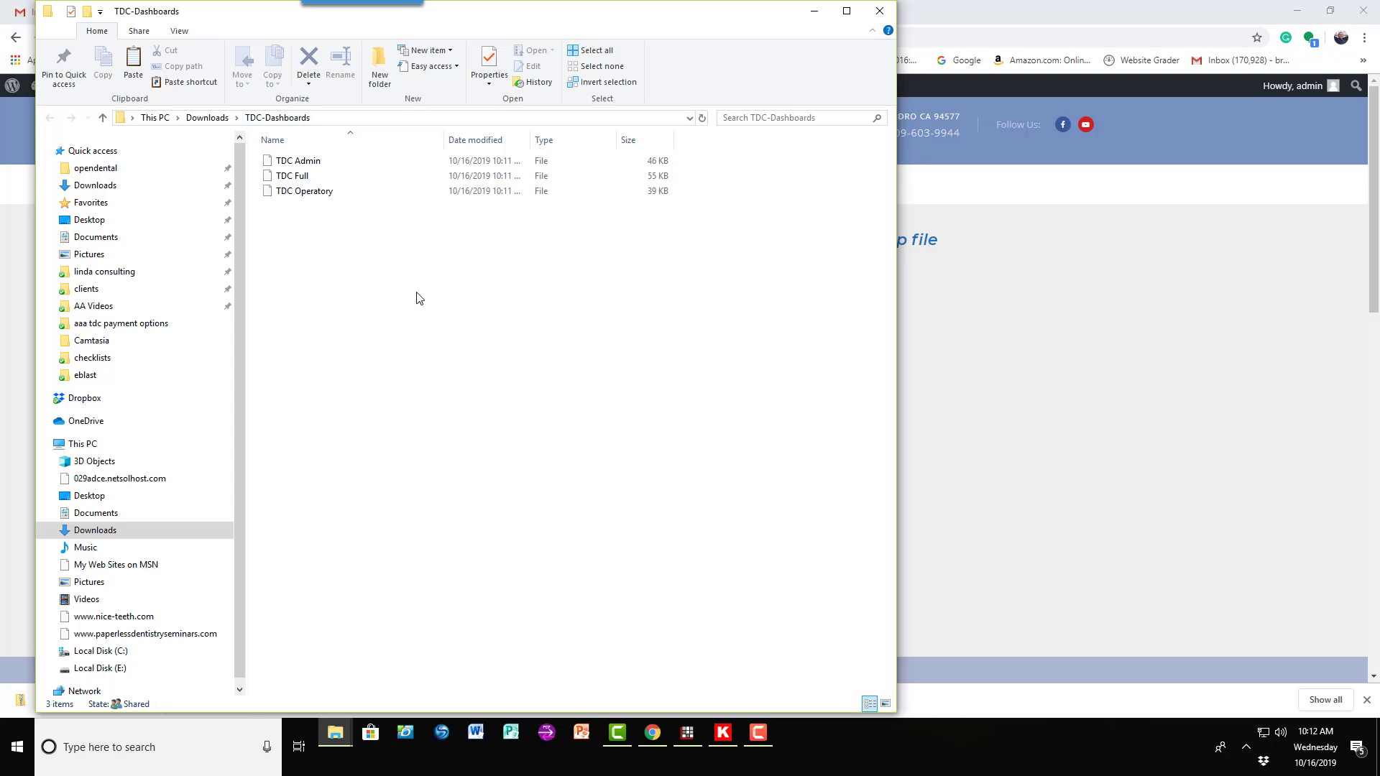
# Return to Open Dental and reopen Dashboard Setup from Tools > Patient Dashboards
pyautogui.hotkey('alt', 'Tab')
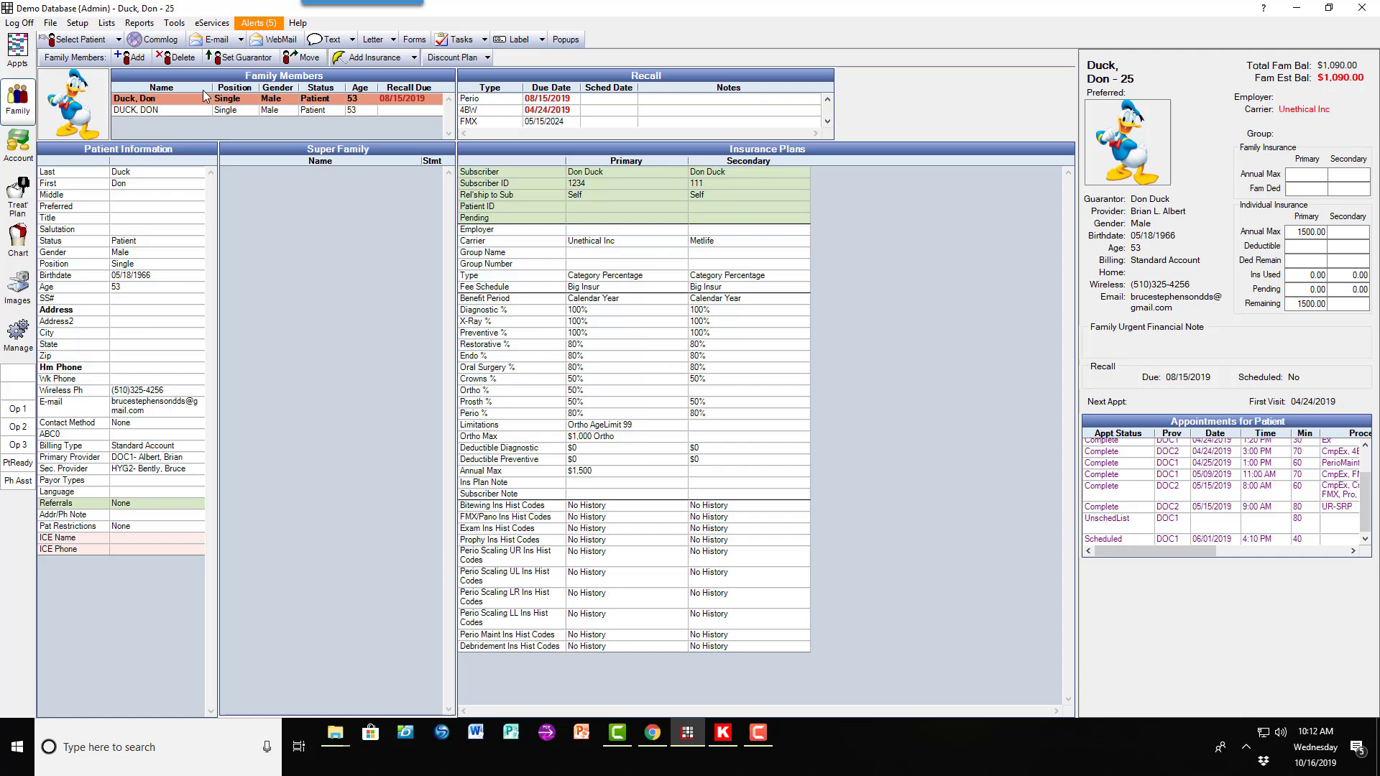
pyautogui.click(181, 24)
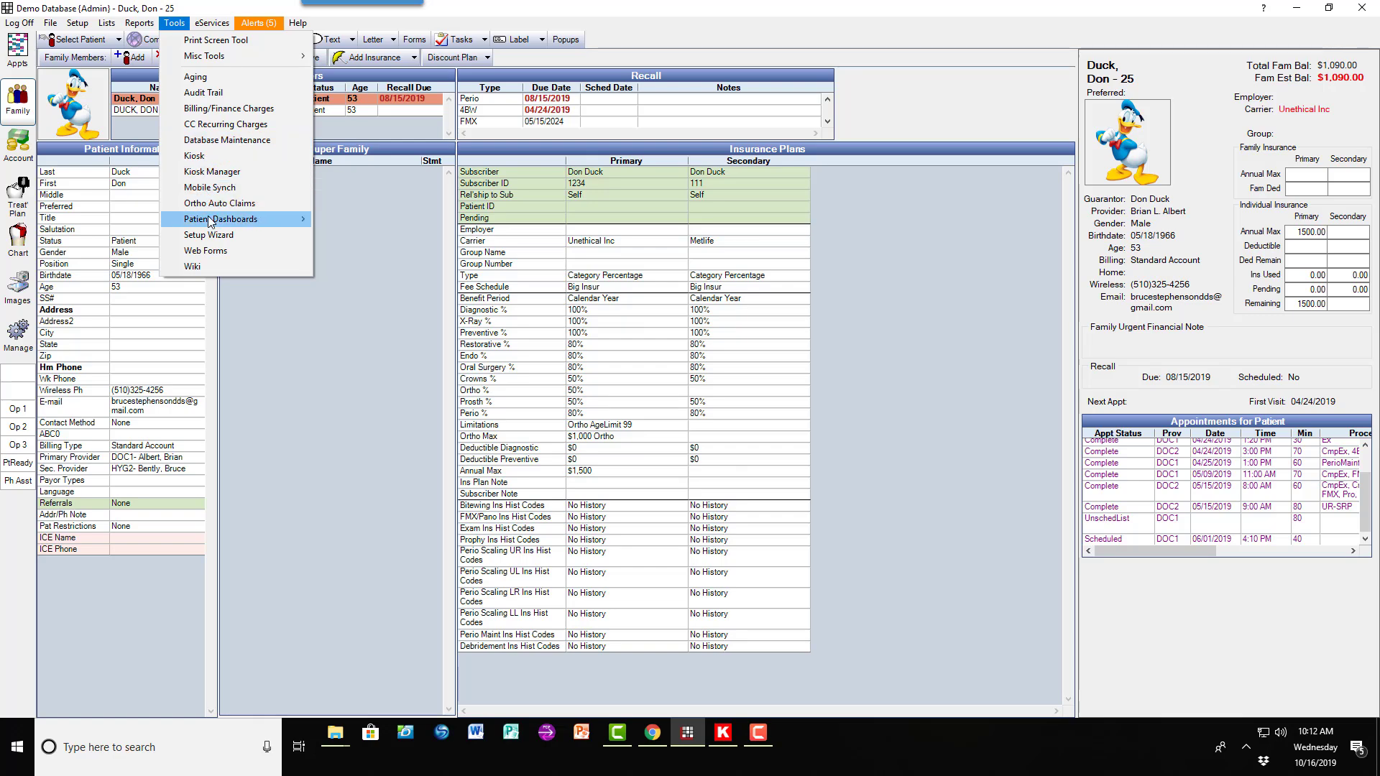
pyautogui.moveTo(211, 222)
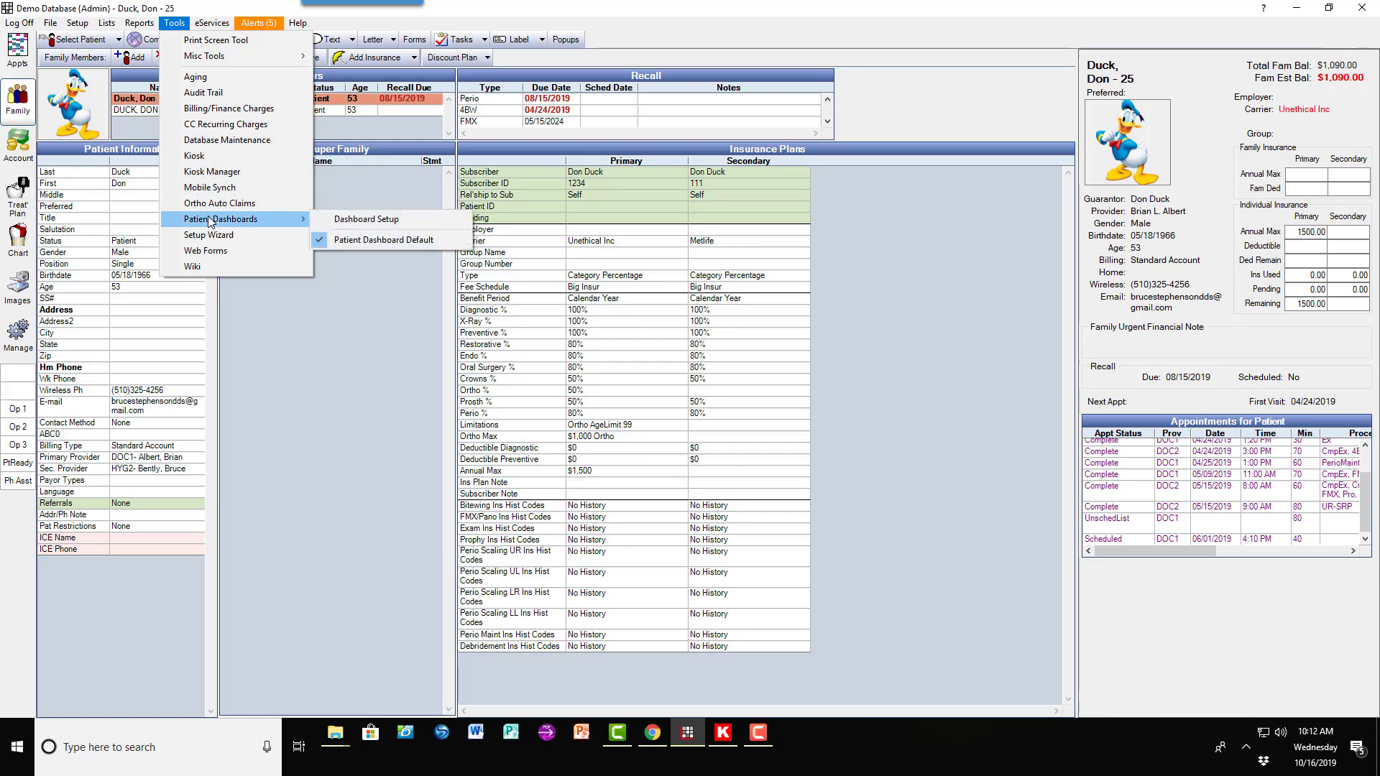
pyautogui.click(342, 223)
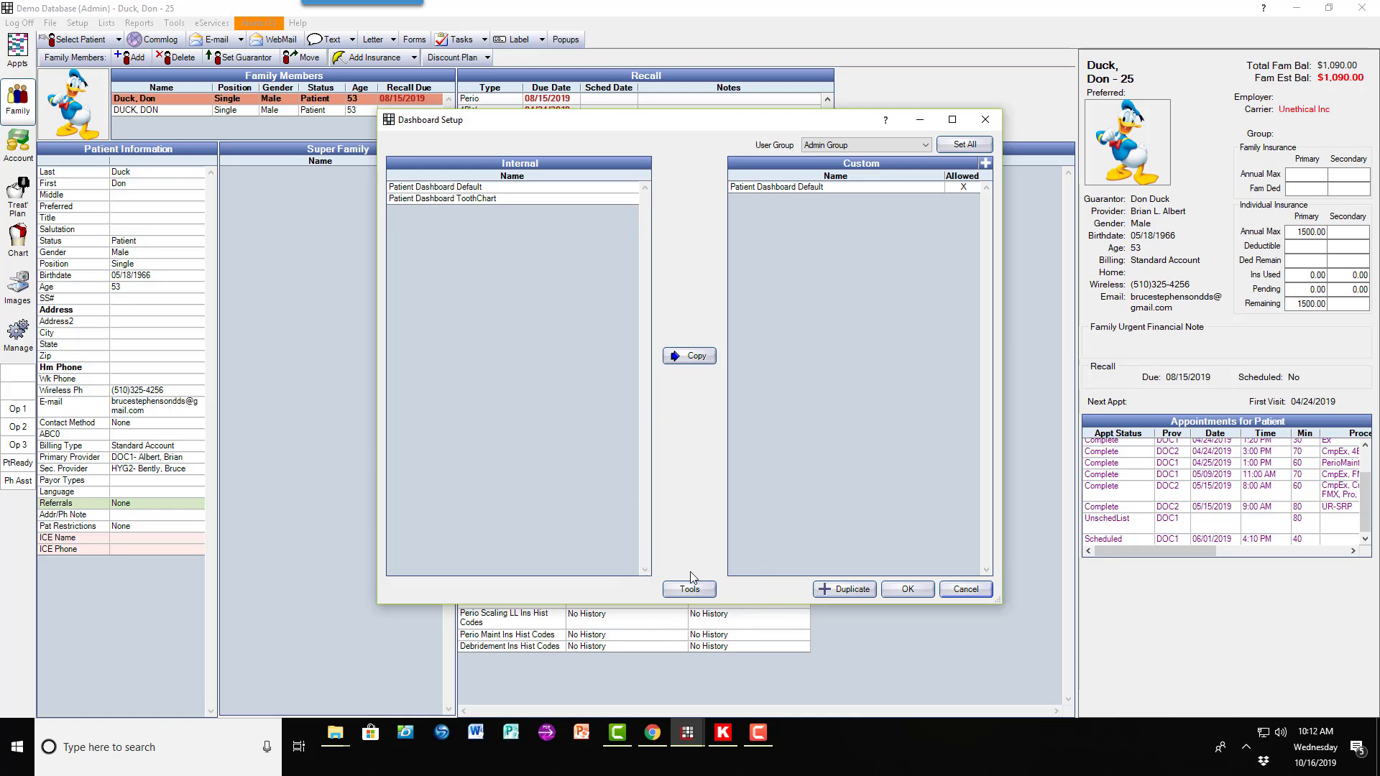
# Import the TDC Admin dashboard file from Downloads > TDC-Dashboards
pyautogui.click(693, 589)
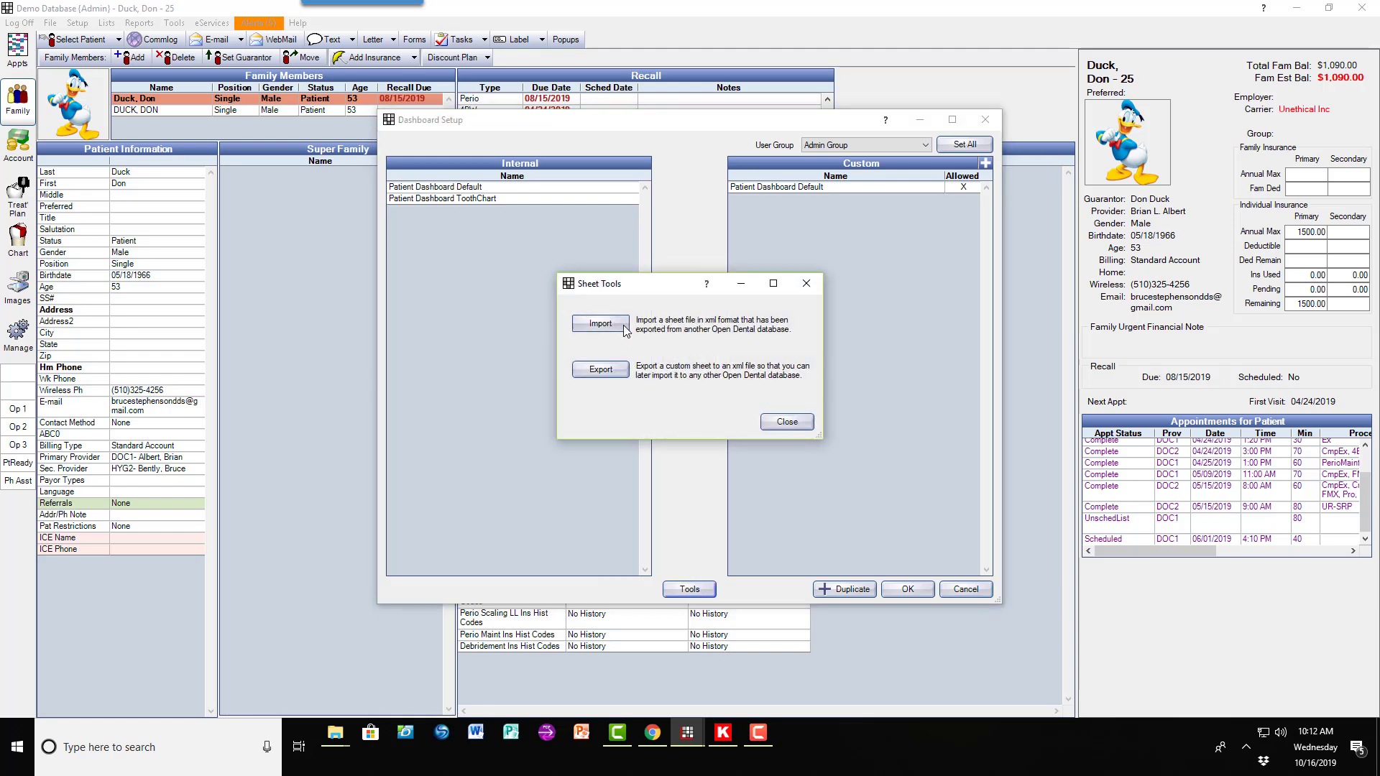
pyautogui.click(625, 330)
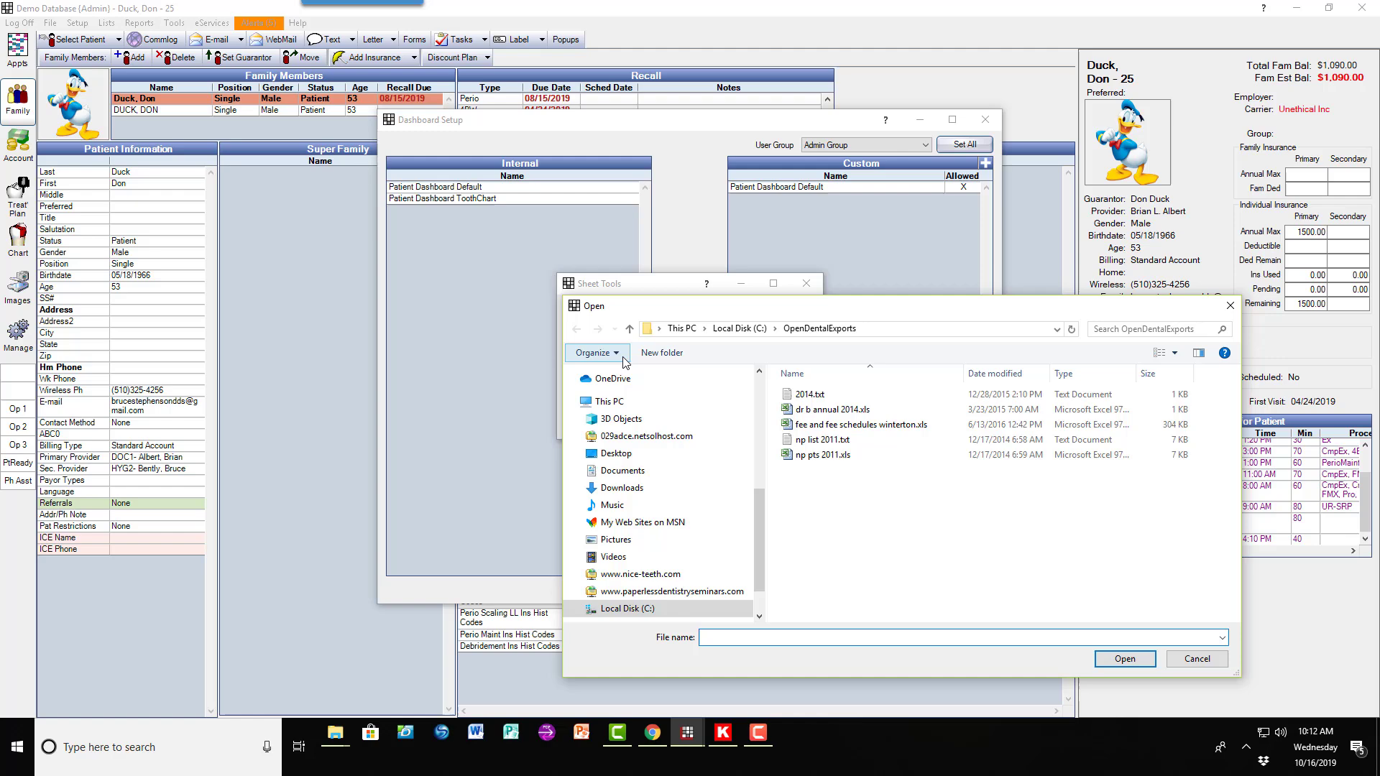
pyautogui.click(674, 489)
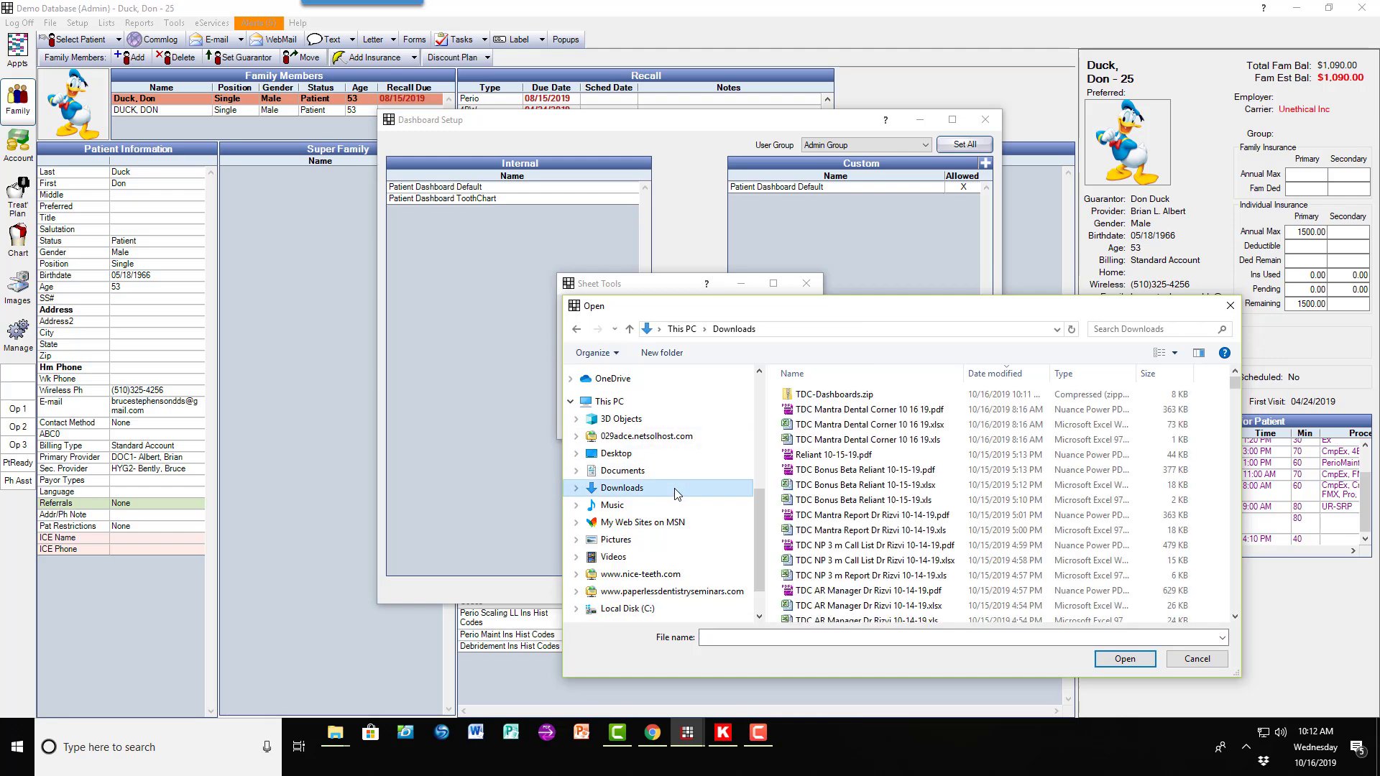
pyautogui.scroll(-5, 807, 512)
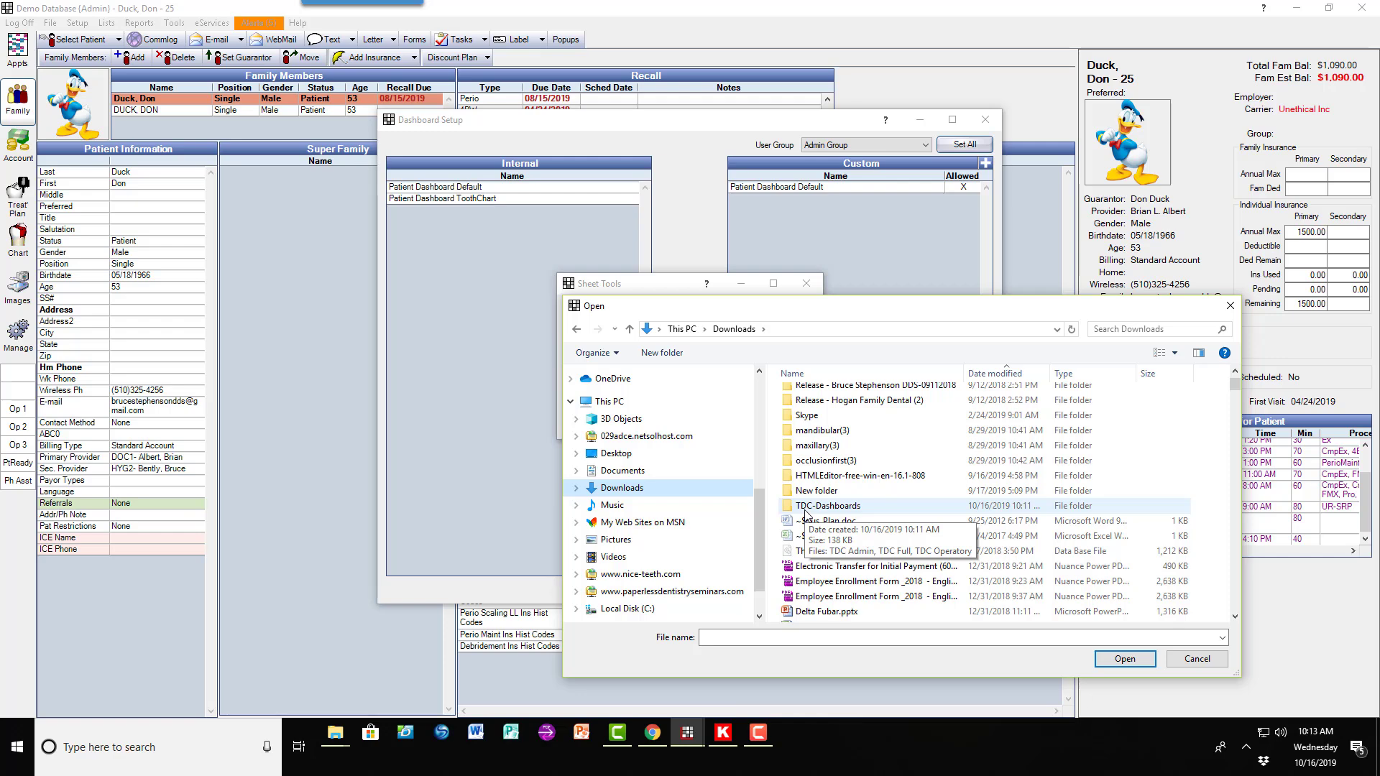
pyautogui.doubleClick(806, 507)
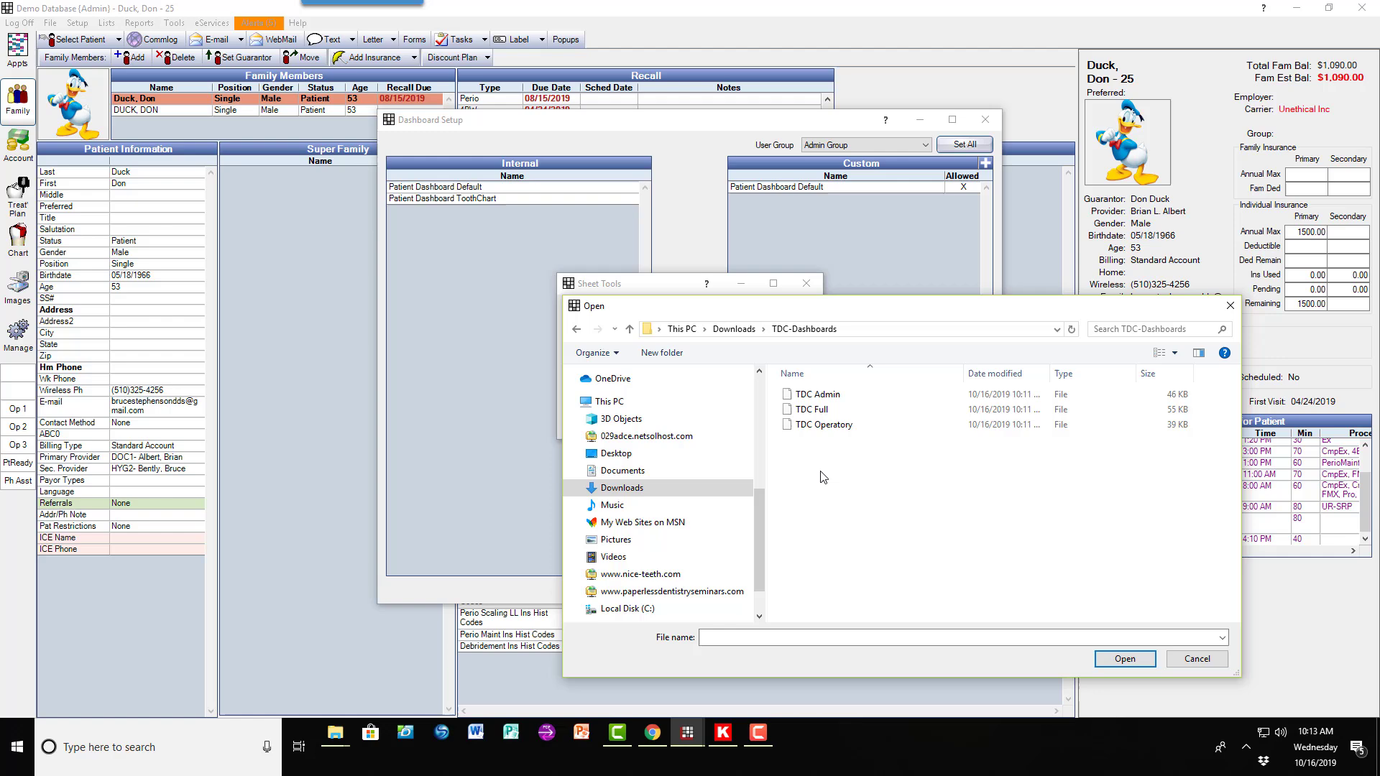
pyautogui.click(816, 397)
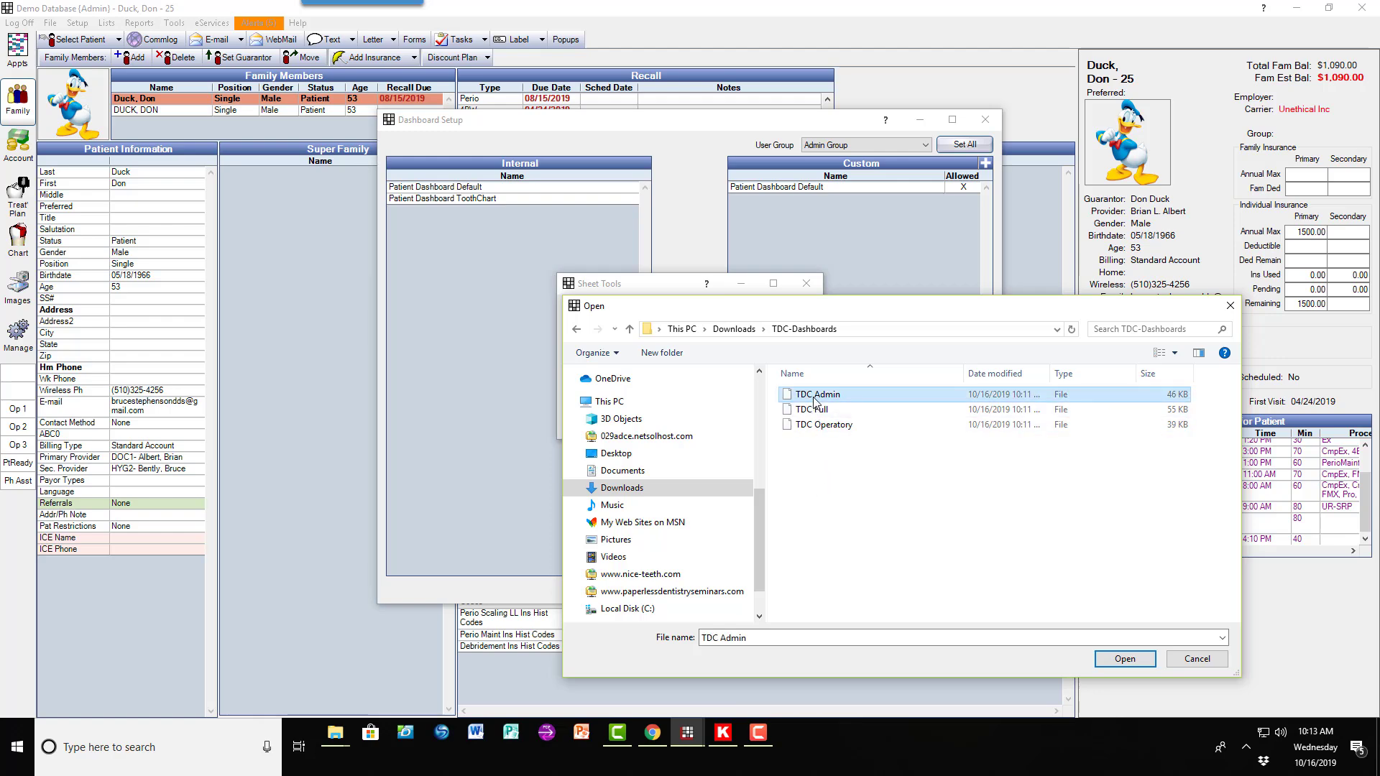
pyautogui.doubleClick(815, 399)
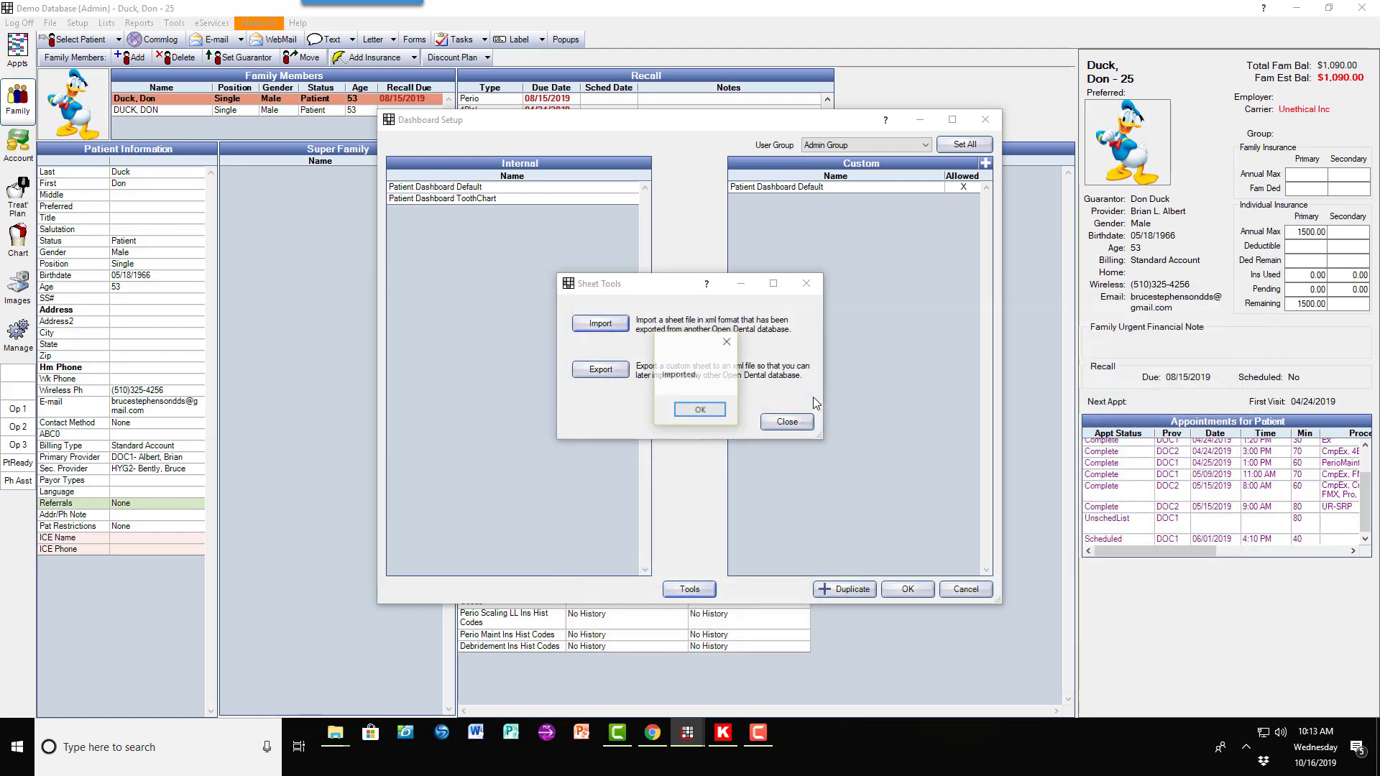
pyautogui.click(703, 414)
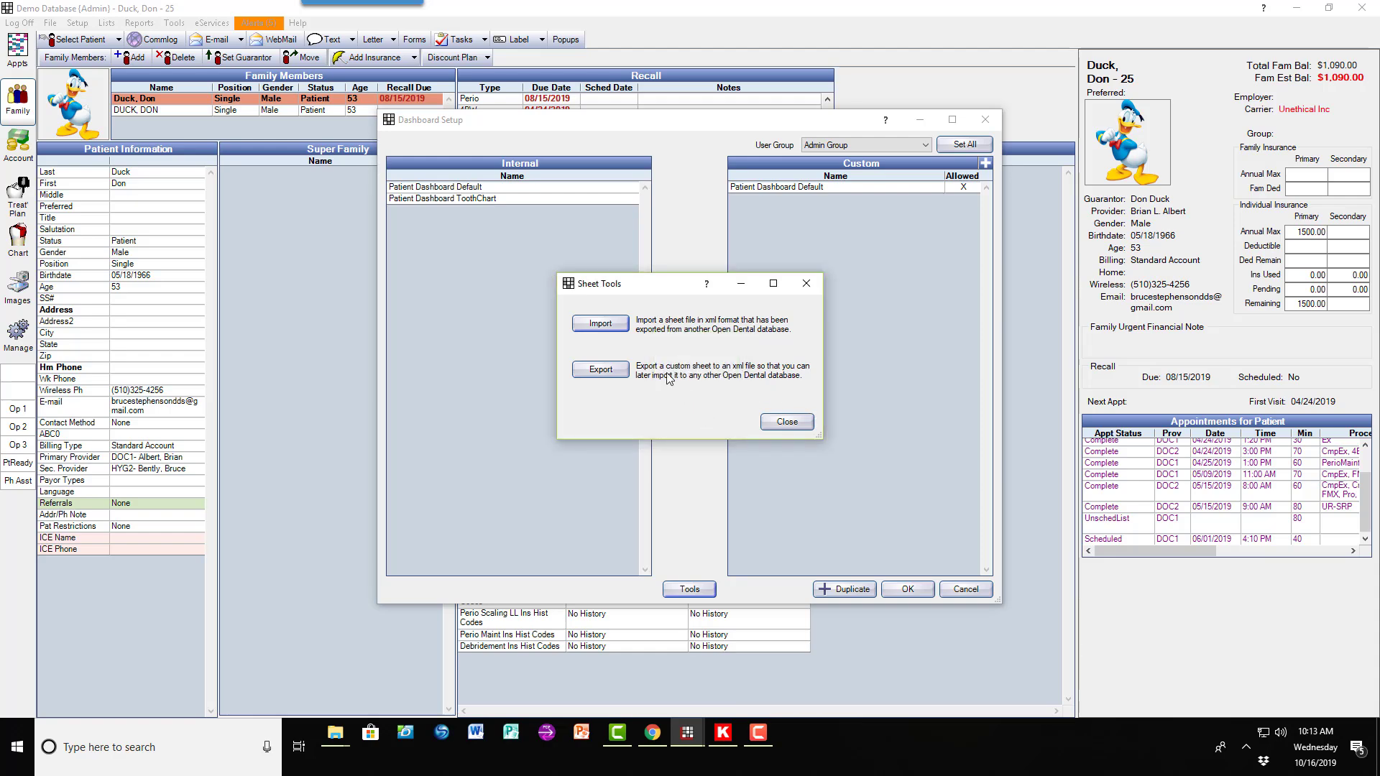
# Import the TDC Full dashboard file from the TDC-Dashboards folder
pyautogui.click(607, 327)
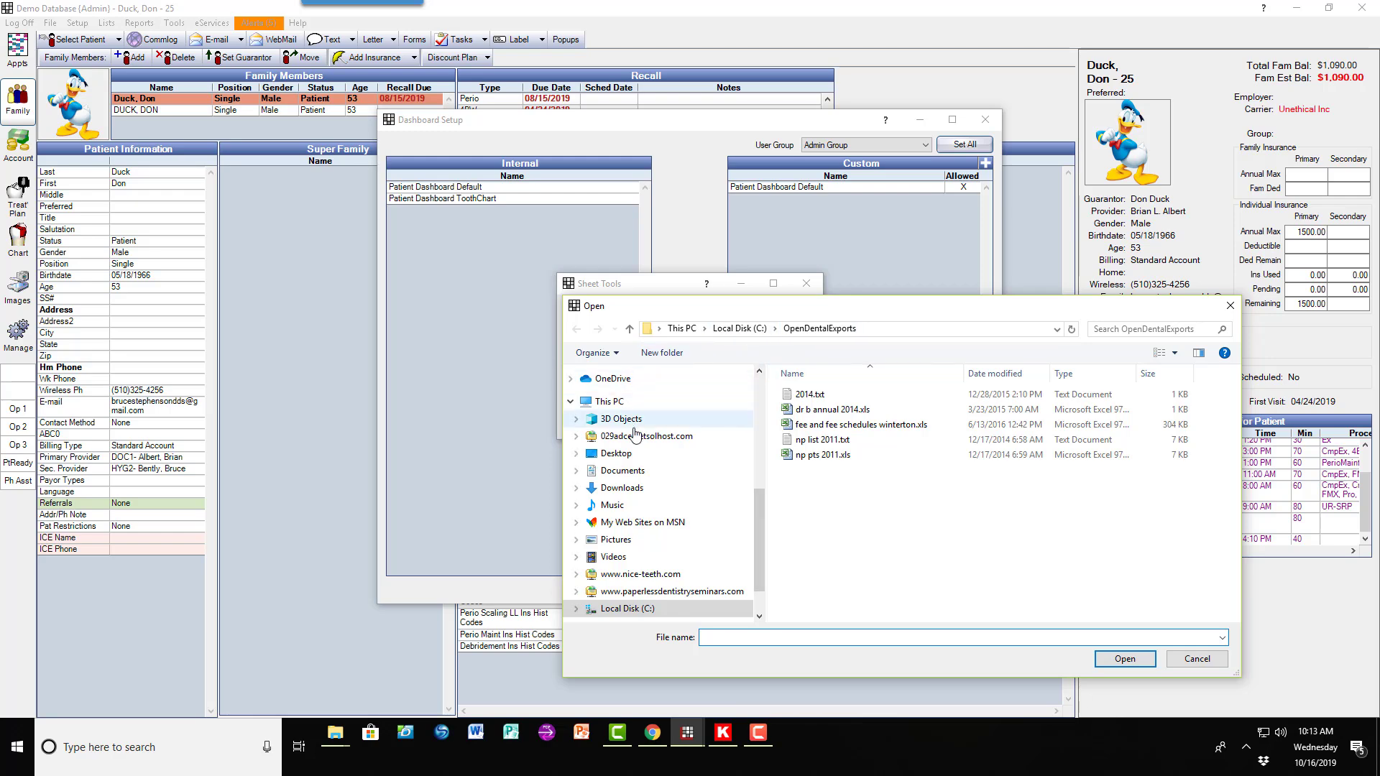
pyautogui.click(626, 492)
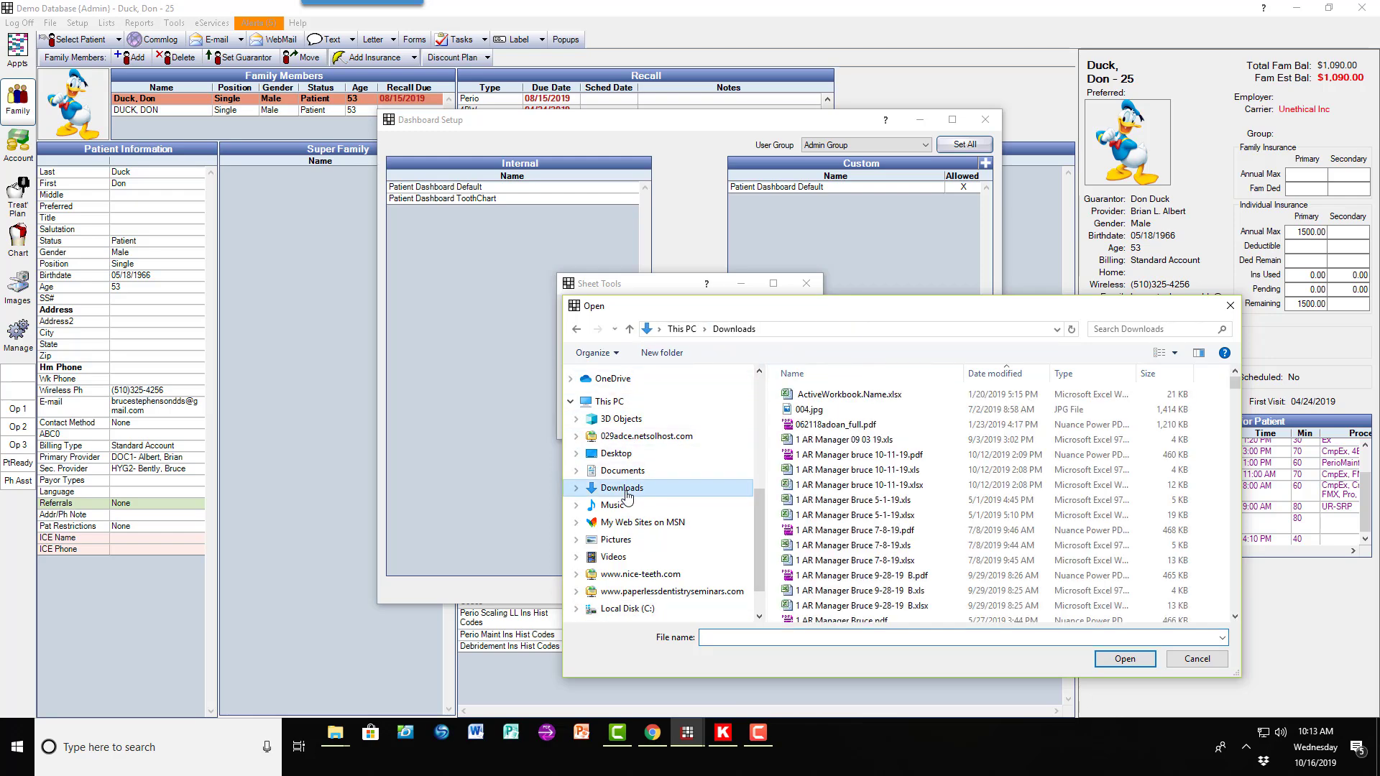
pyautogui.doubleClick(819, 394)
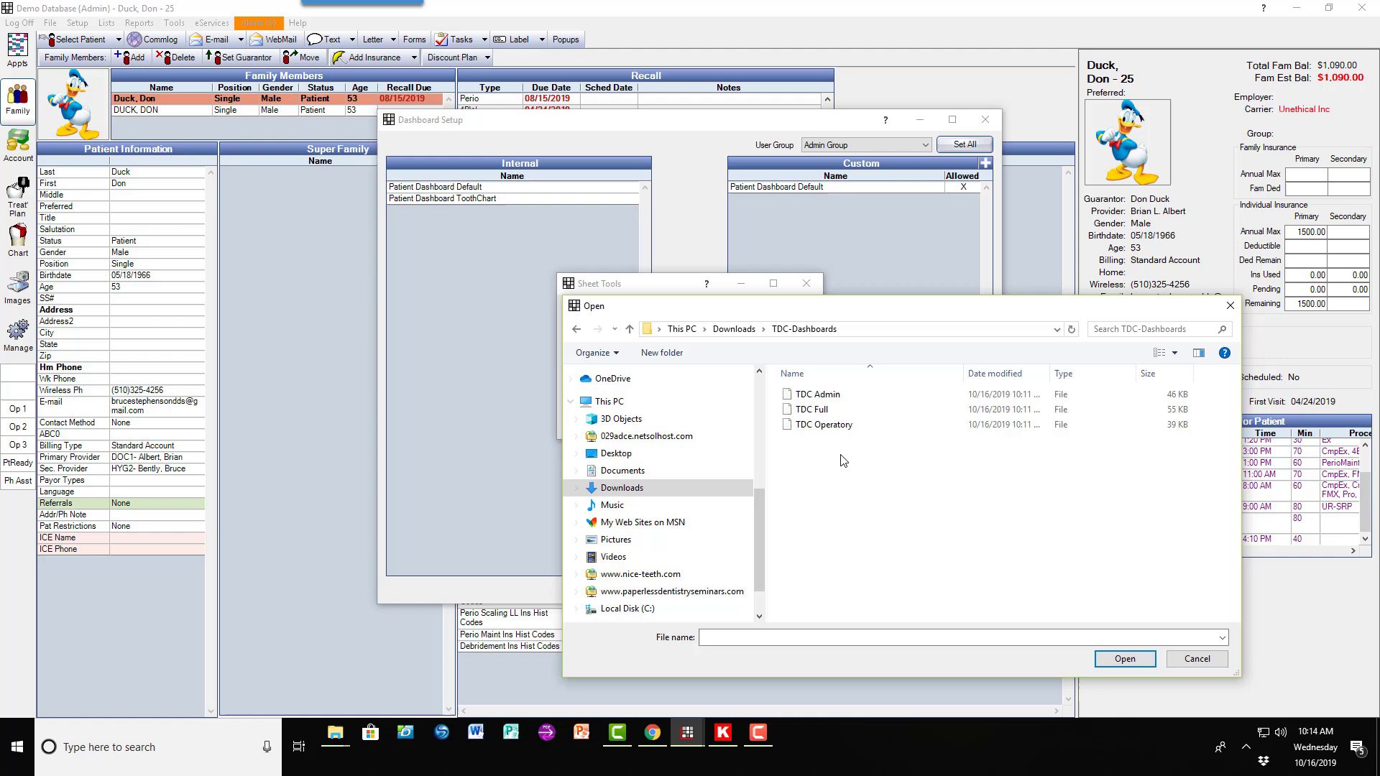
pyautogui.doubleClick(813, 409)
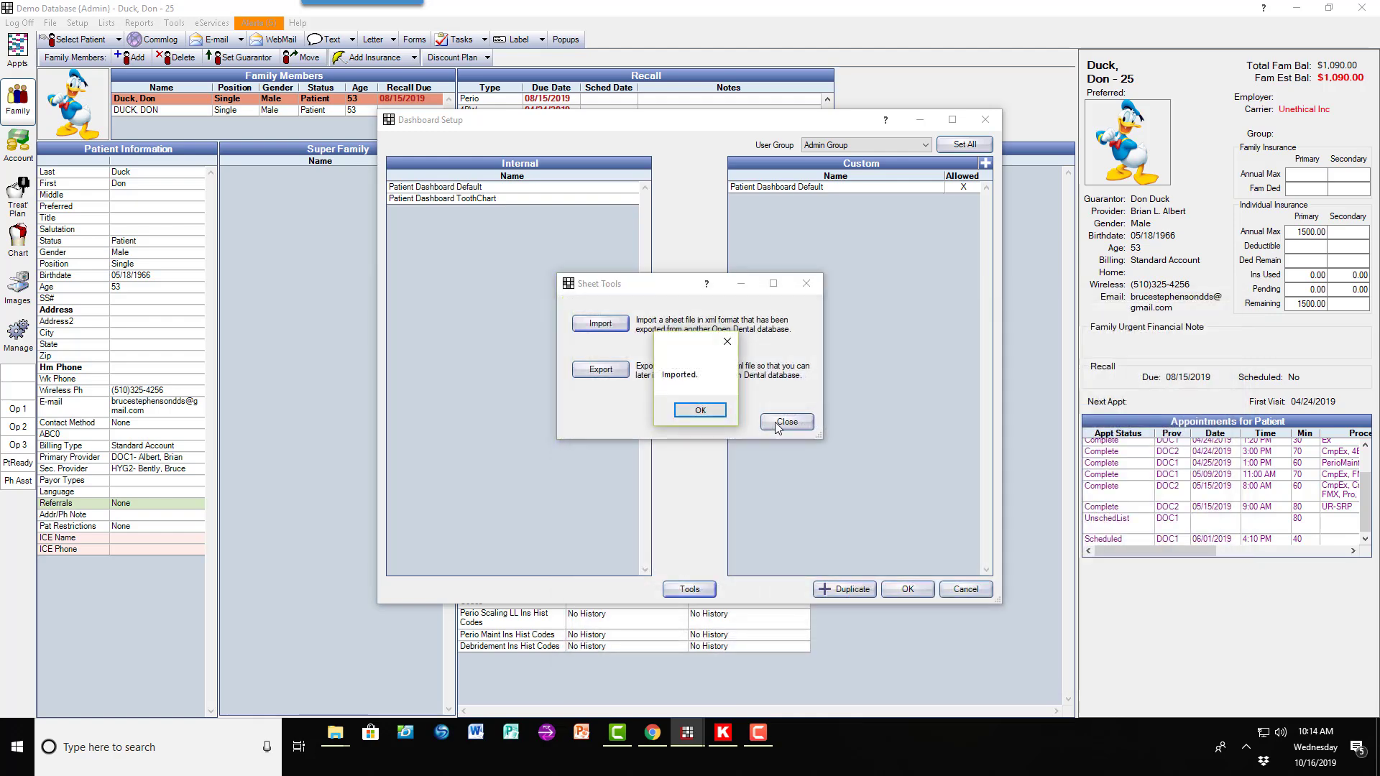
pyautogui.click(702, 412)
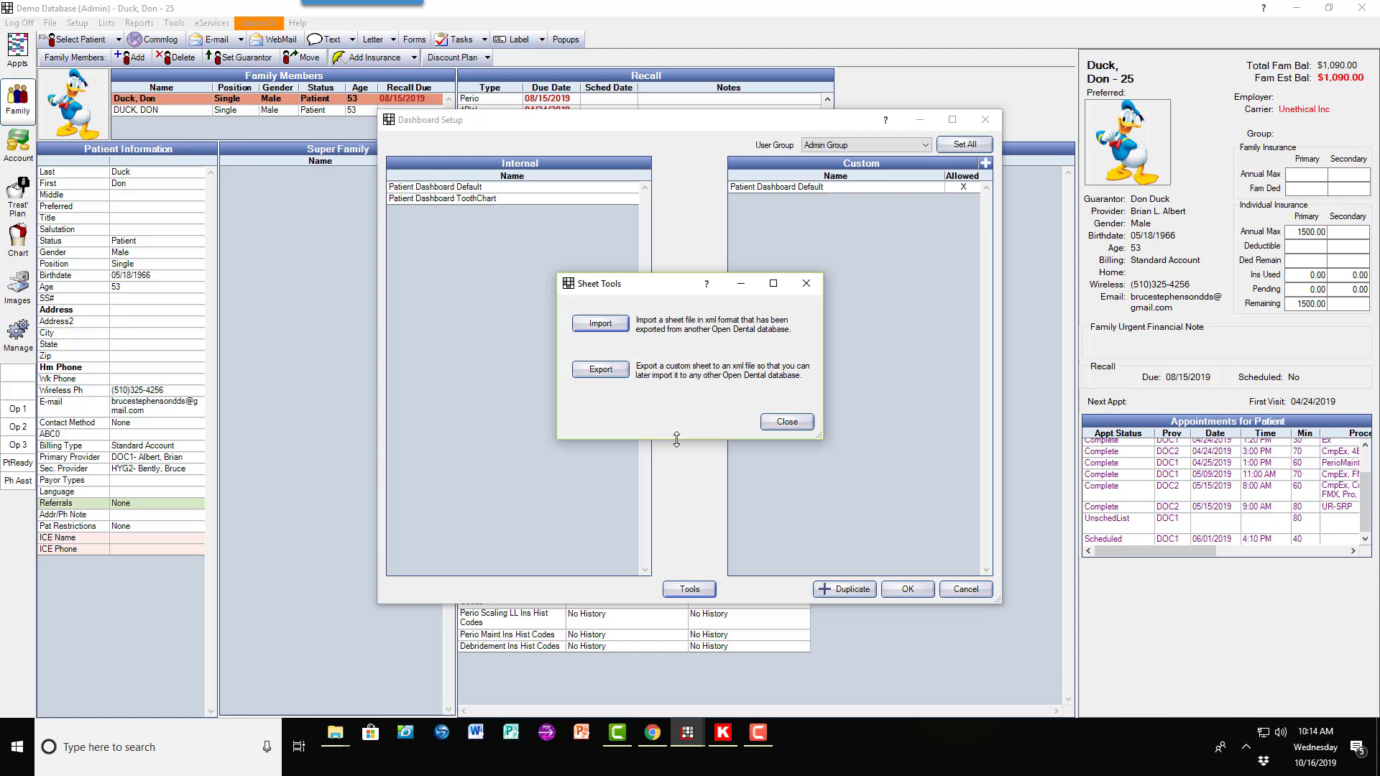
# Finish importing TDC Operatory, close Sheet Tools, and save Dashboard Setup
pyautogui.click(619, 327)
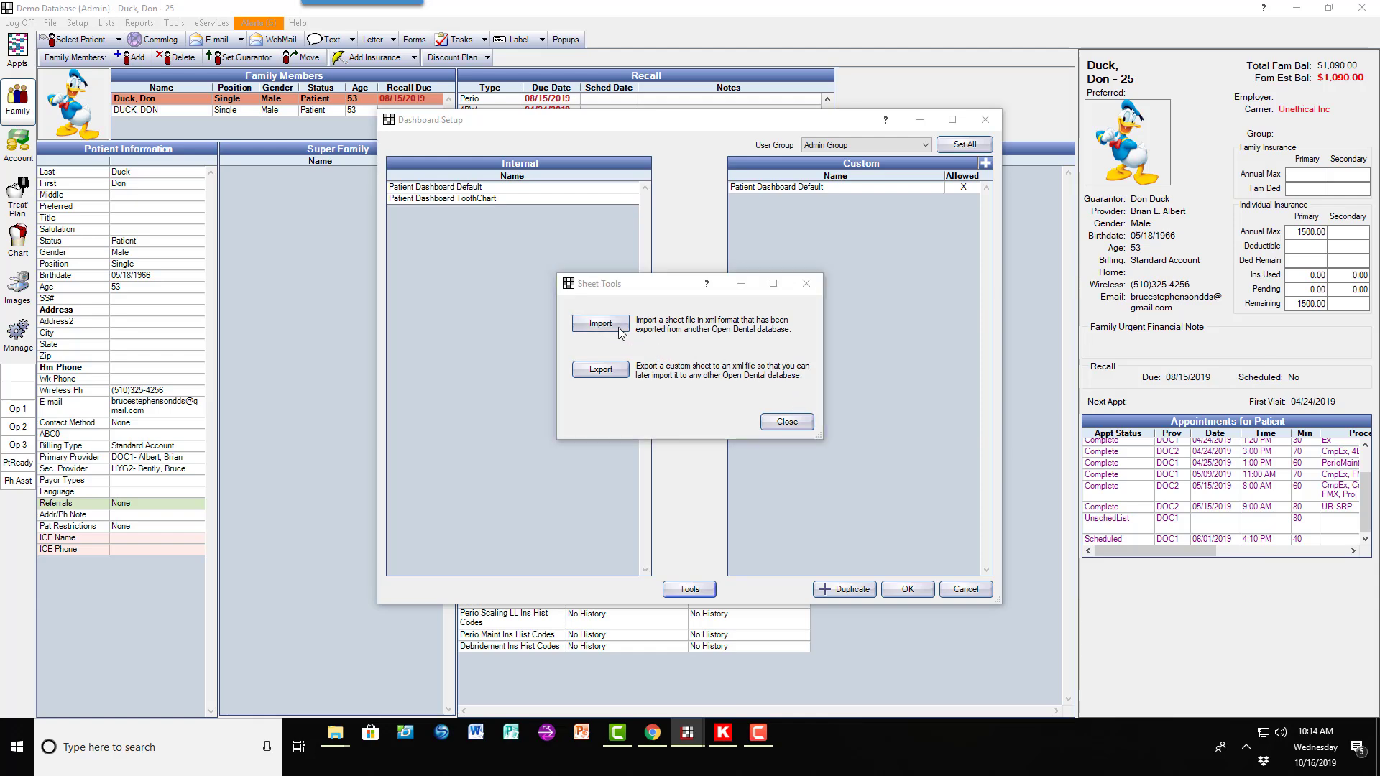
pyautogui.press('Escape')
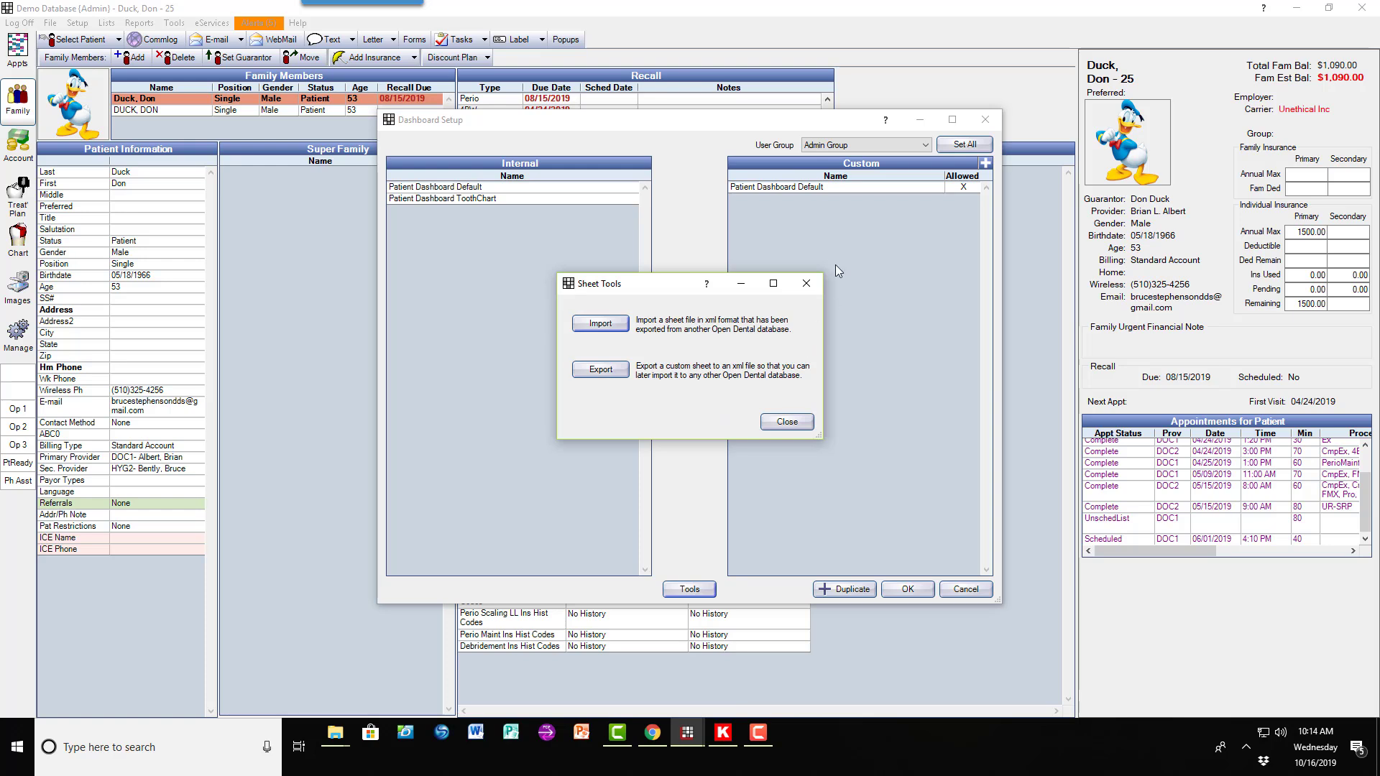
pyautogui.click(788, 422)
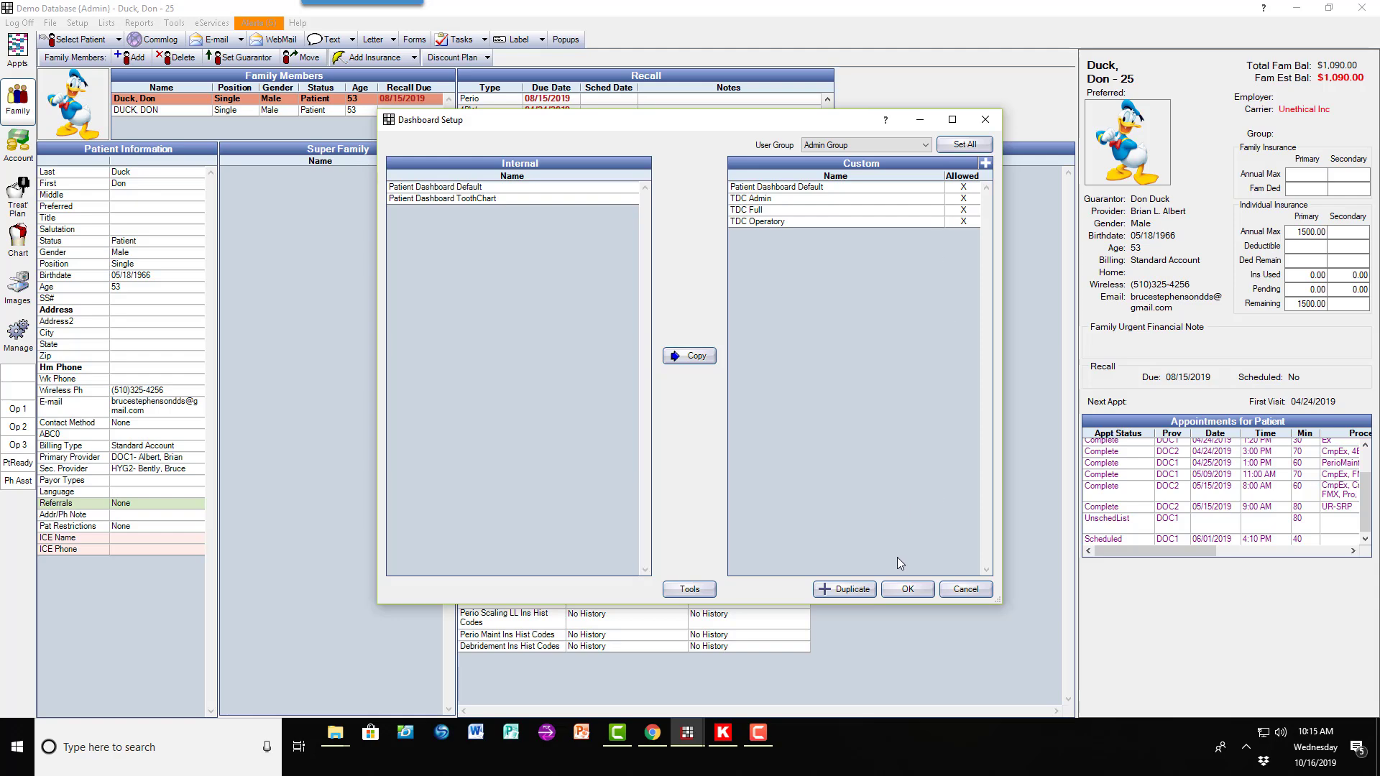
pyautogui.click(908, 591)
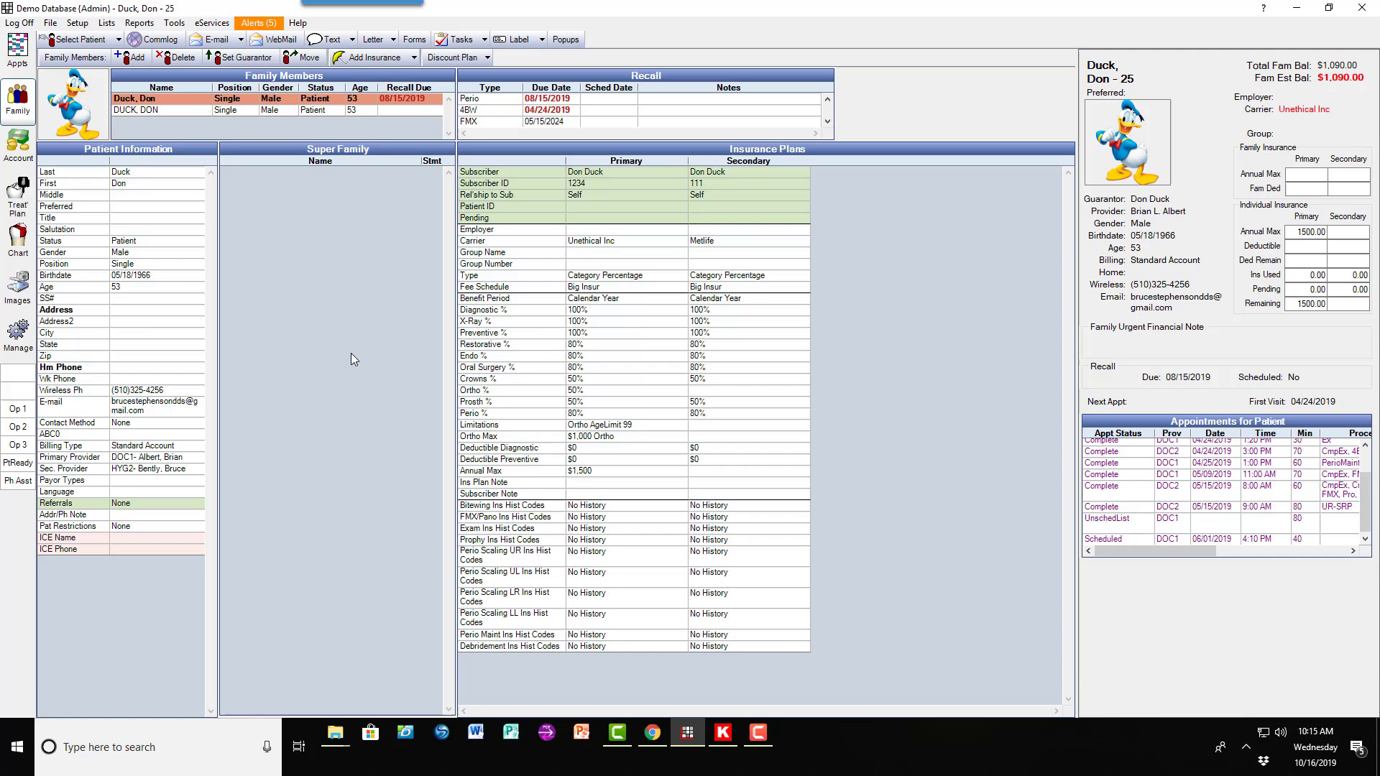
# Show the TDC Full dashboard with recall, balances, insurance and tooth chart beside Family
pyautogui.click(174, 23)
pyautogui.moveTo(204, 218)
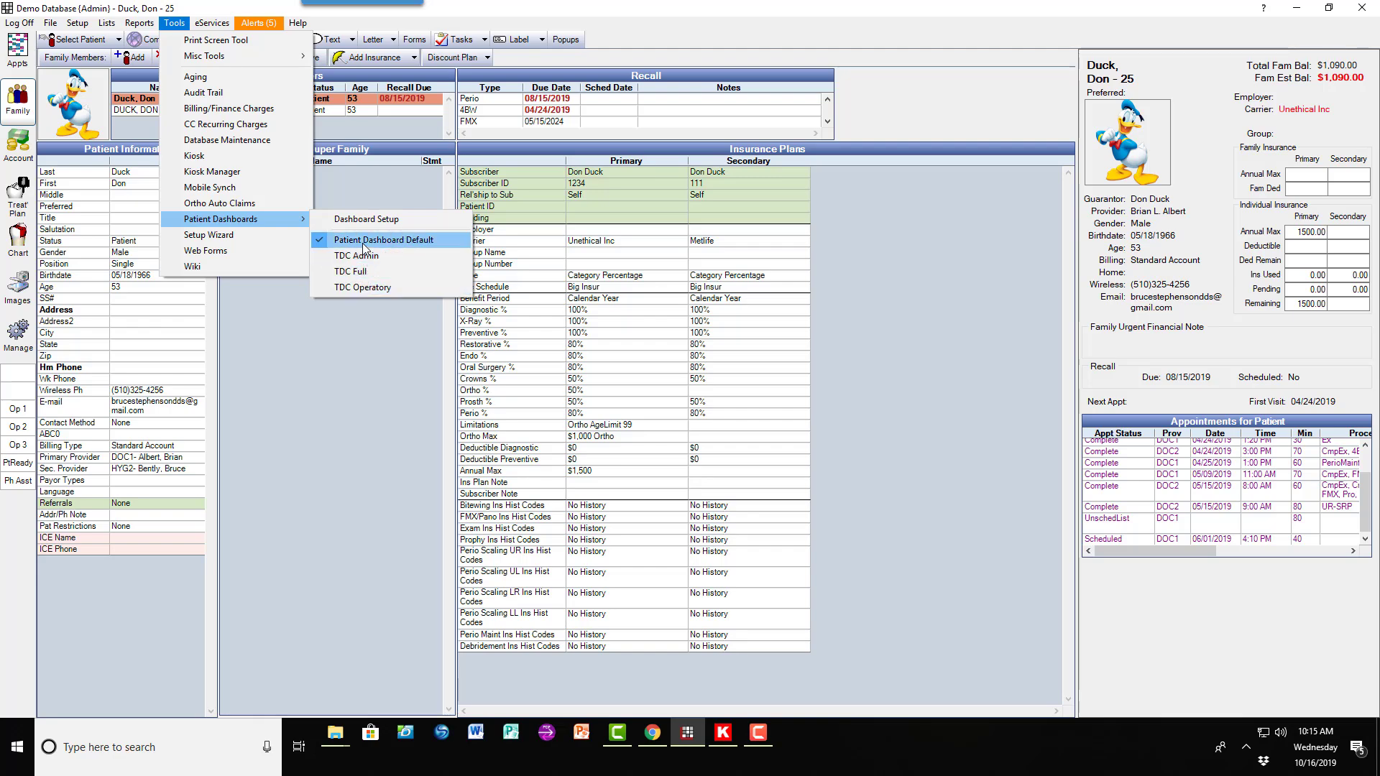
pyautogui.press('Escape')
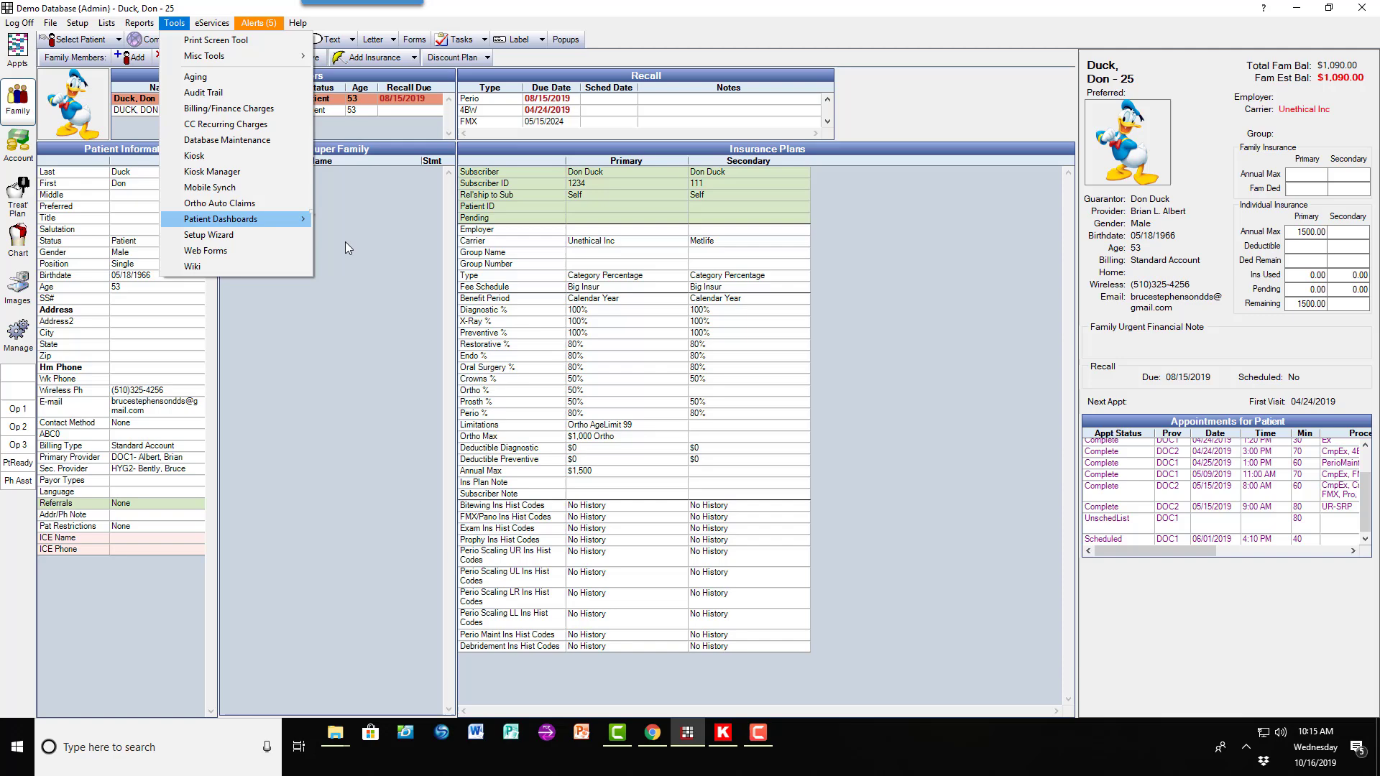
pyautogui.moveTo(302, 218)
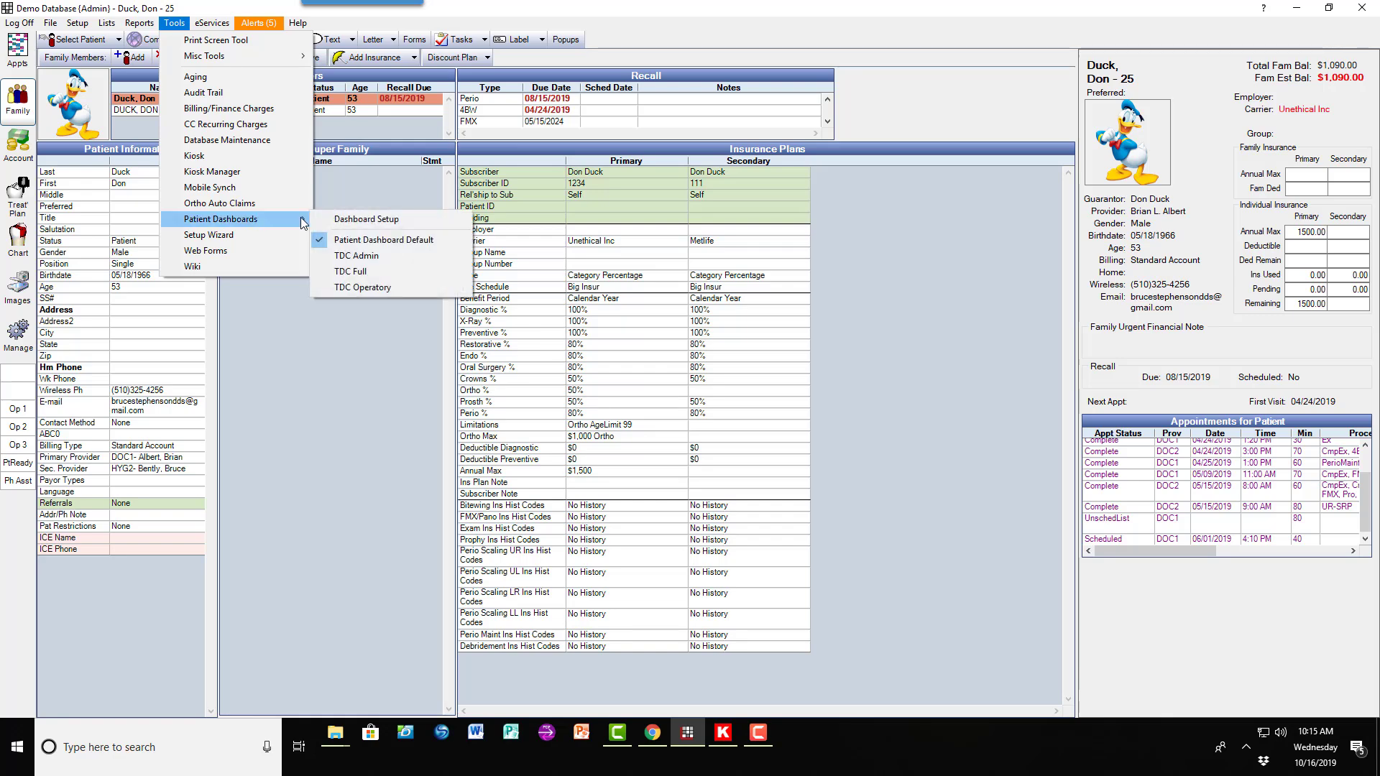
pyautogui.click(357, 270)
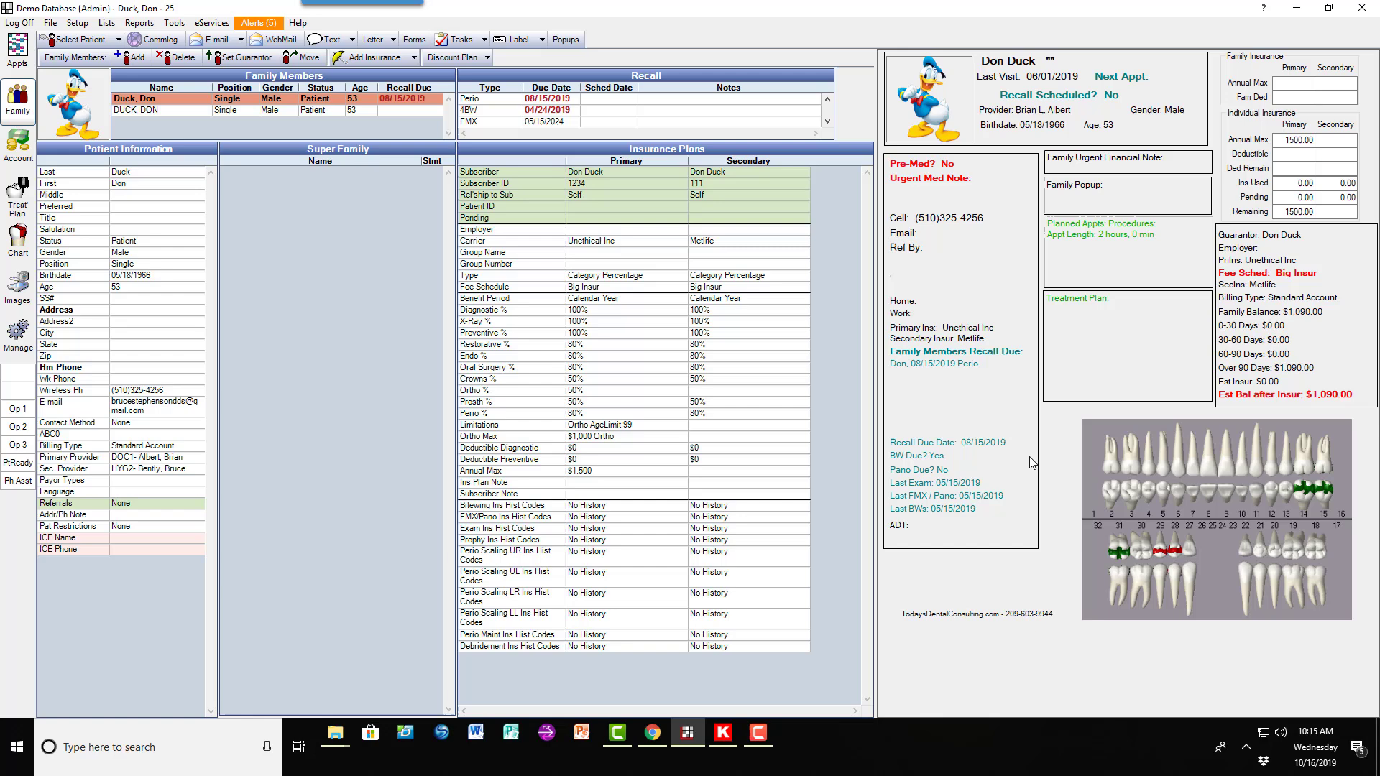
pyautogui.click(176, 24)
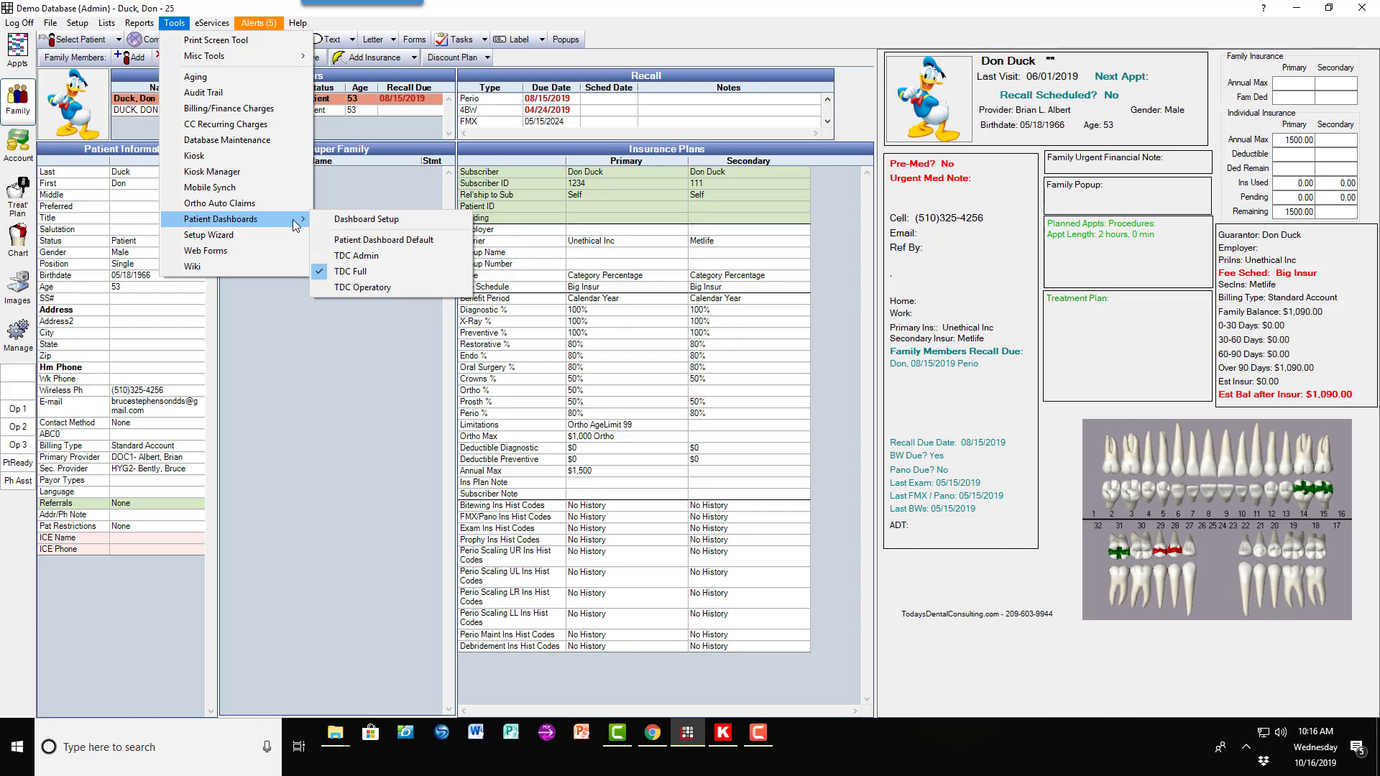
# Open the TDC Full custom dashboard in Edit Sheet Def to see its layout
pyautogui.click(350, 220)
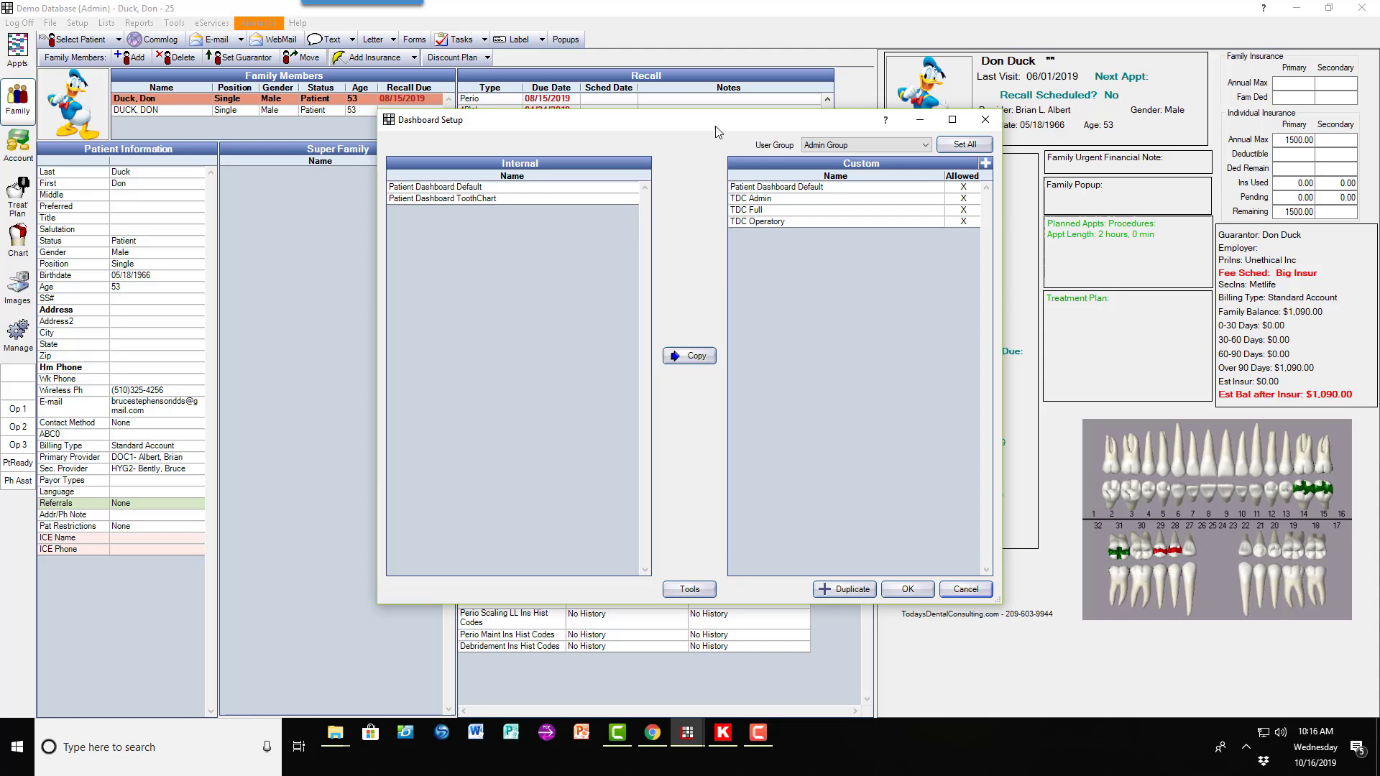
pyautogui.moveTo(715, 126); pyautogui.dragTo(386, 77)
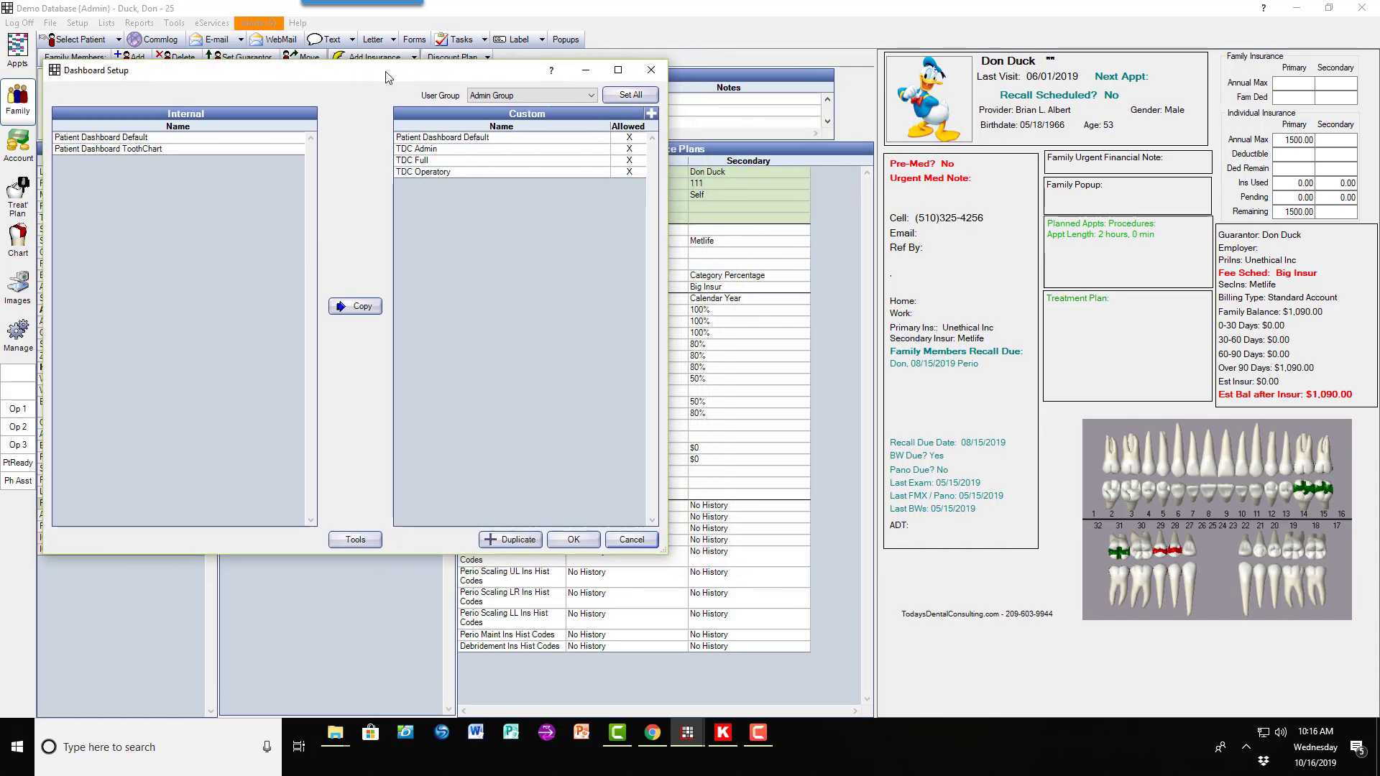
pyautogui.click(426, 161)
pyautogui.doubleClick(425, 161)
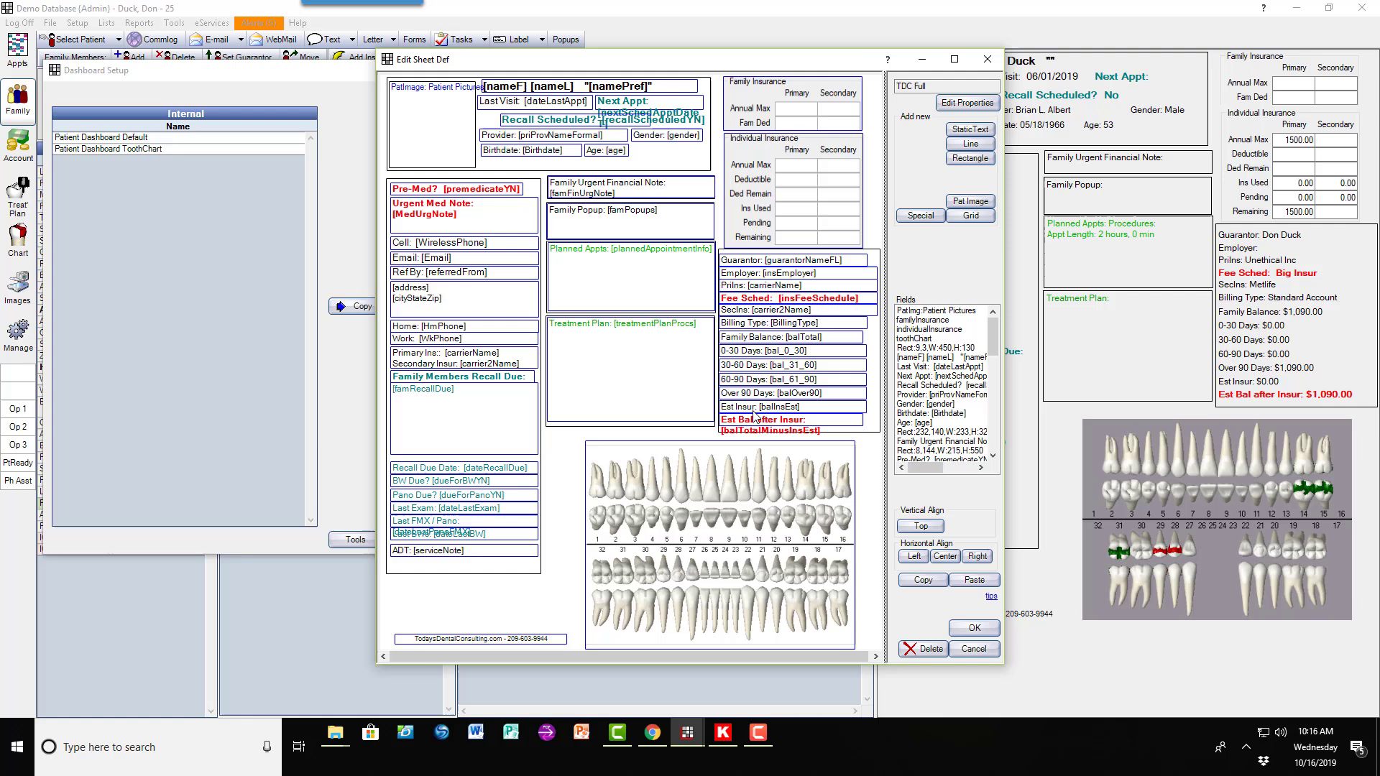
pyautogui.moveTo(729, 69); pyautogui.dragTo(534, 60)
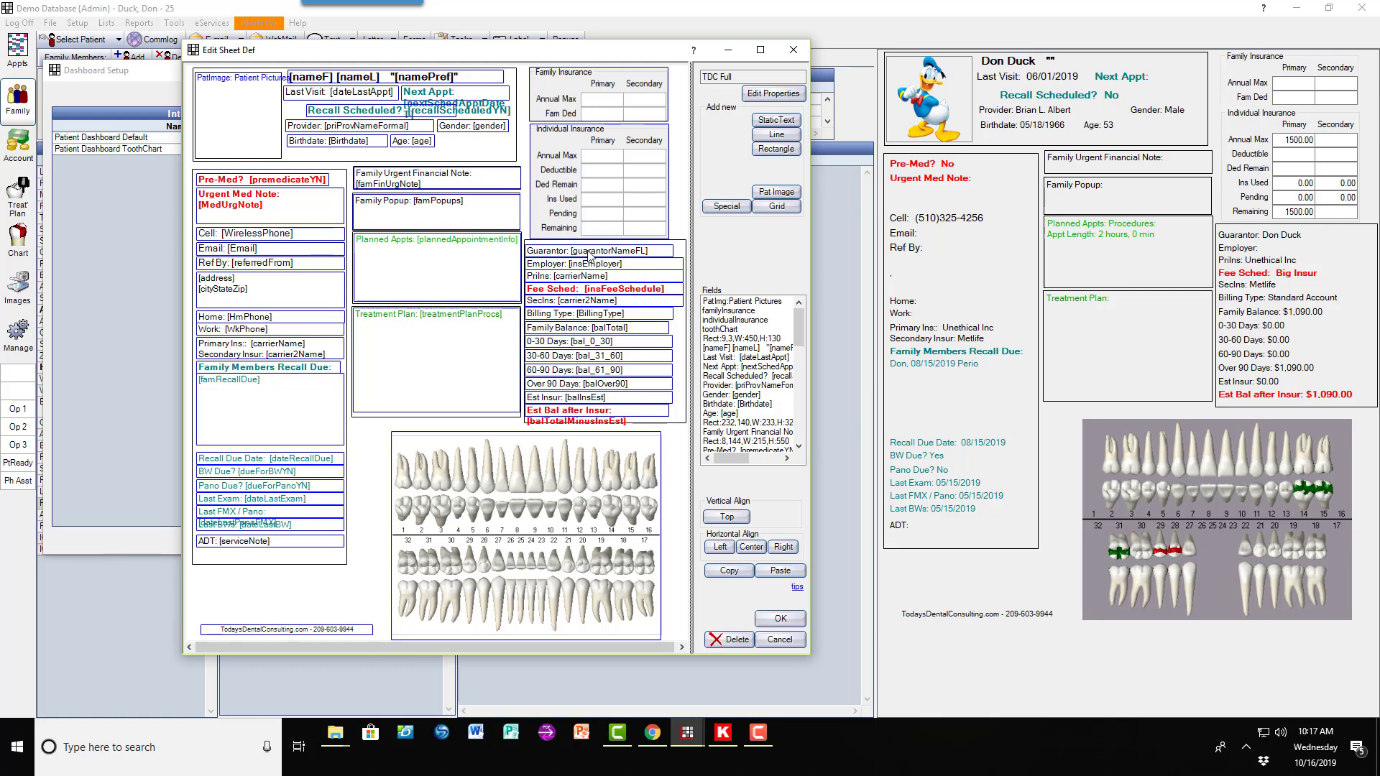
pyautogui.click(560, 256)
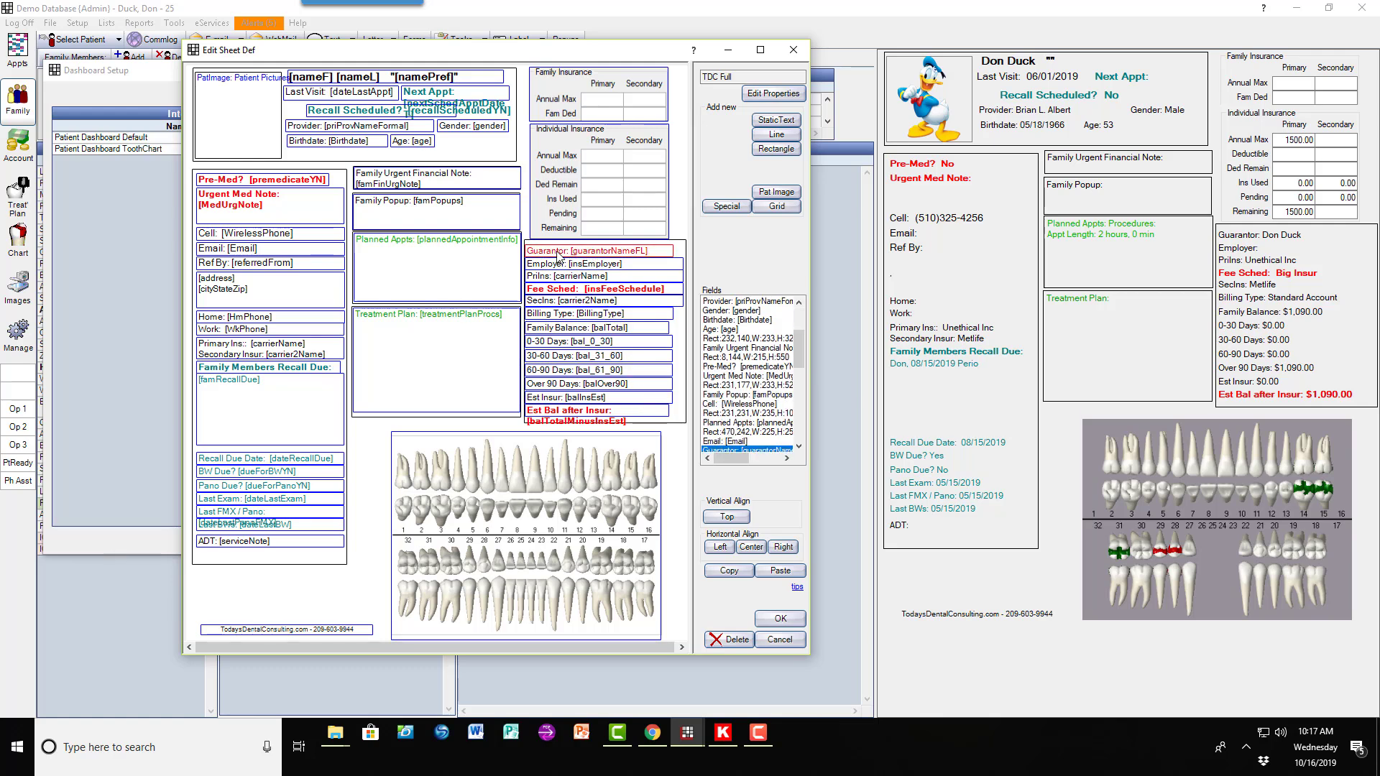
pyautogui.doubleClick(558, 256)
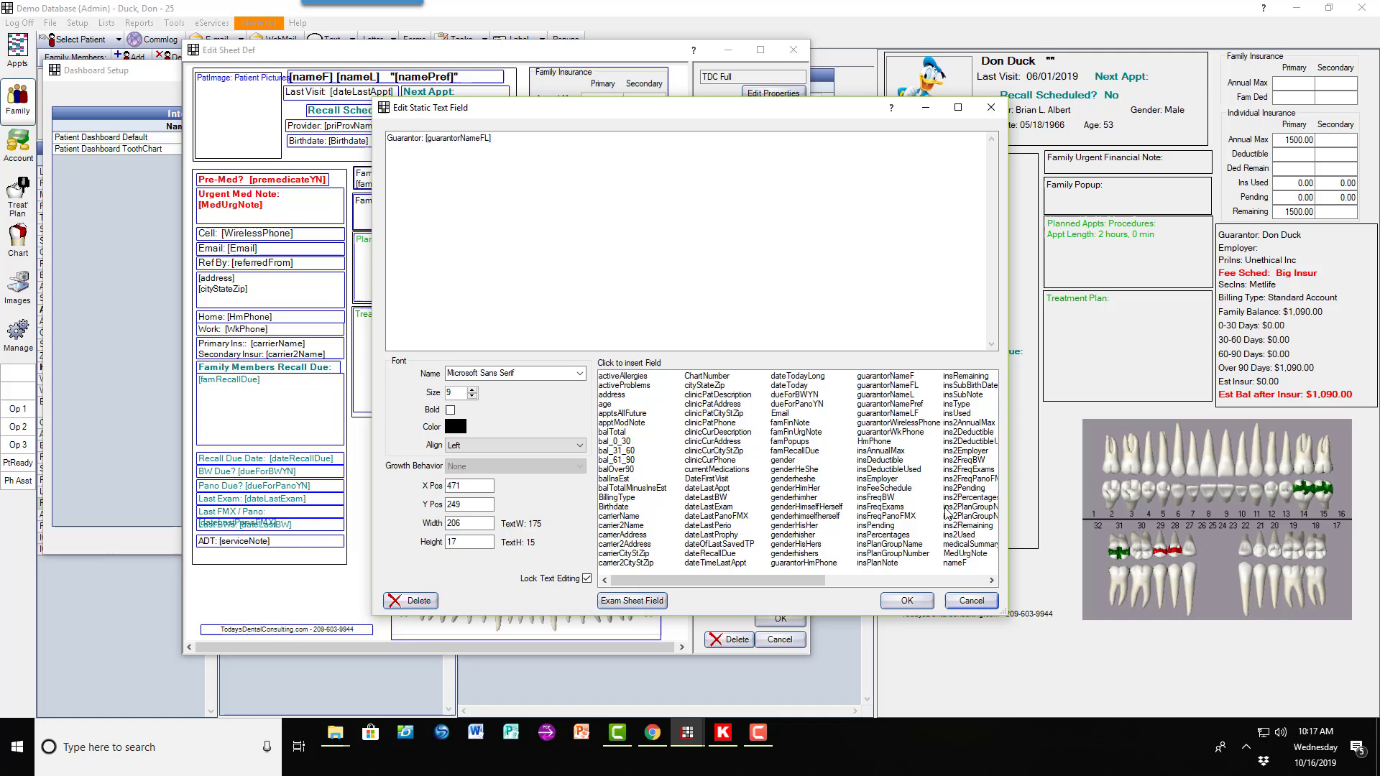
pyautogui.click(956, 581)
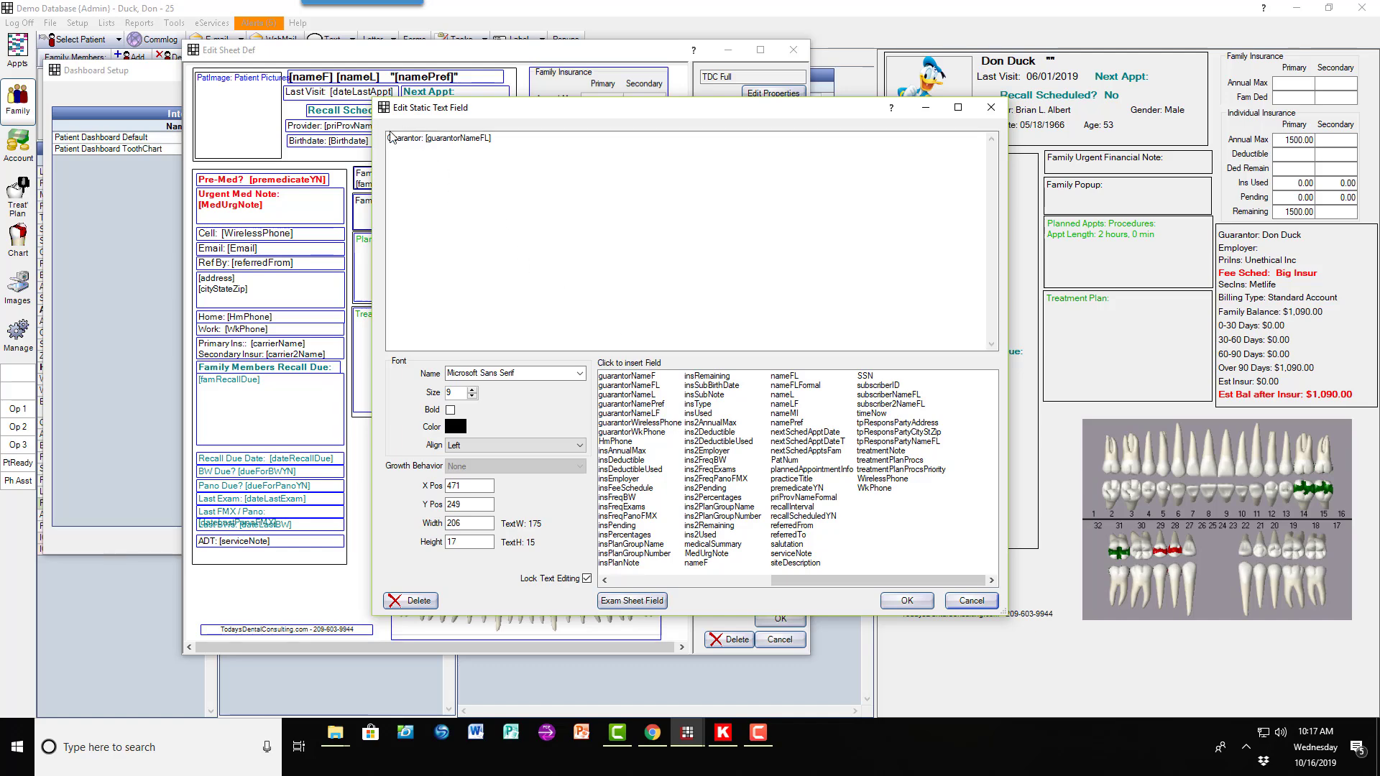
pyautogui.click(576, 308)
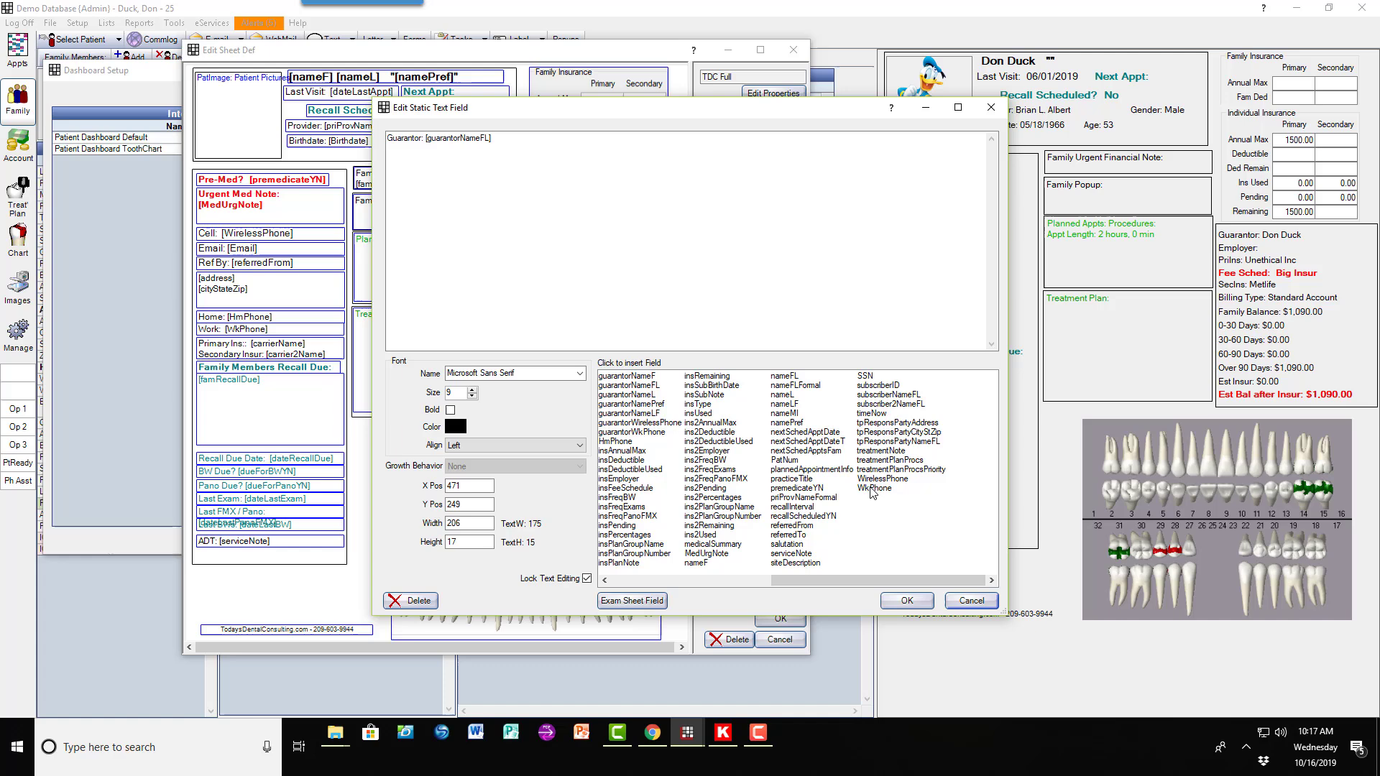
pyautogui.click(967, 600)
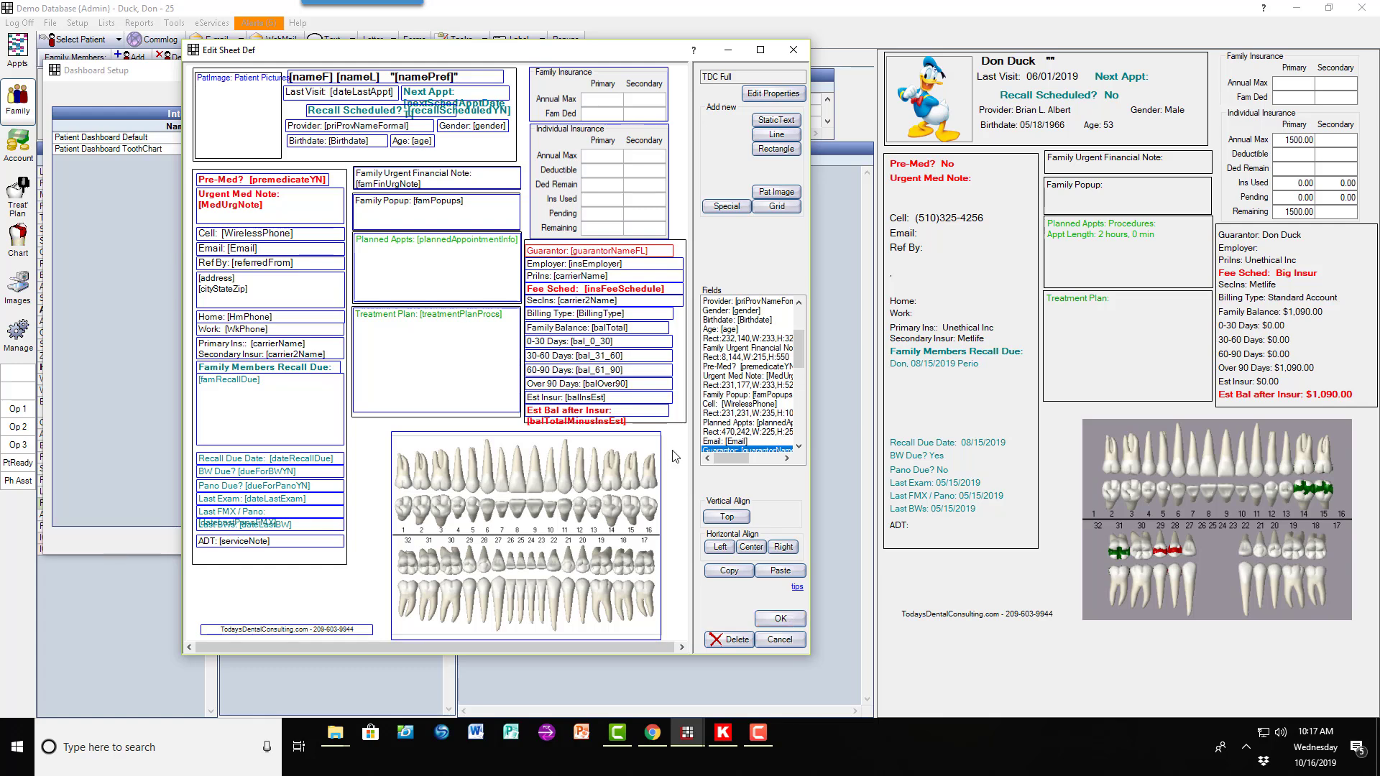
# Delete the Treatment Plan field from the TDC Full layout and save it
pyautogui.click(438, 348)
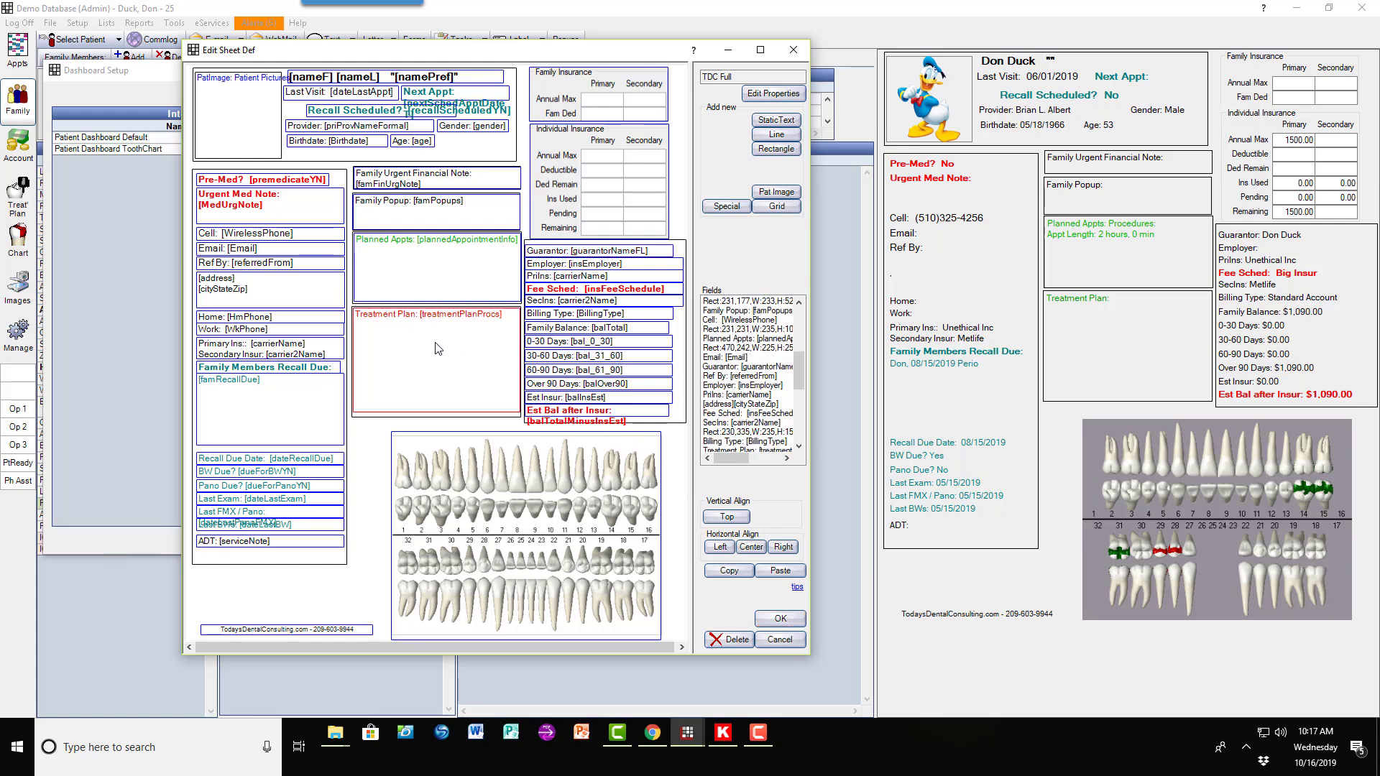
pyautogui.doubleClick(438, 349)
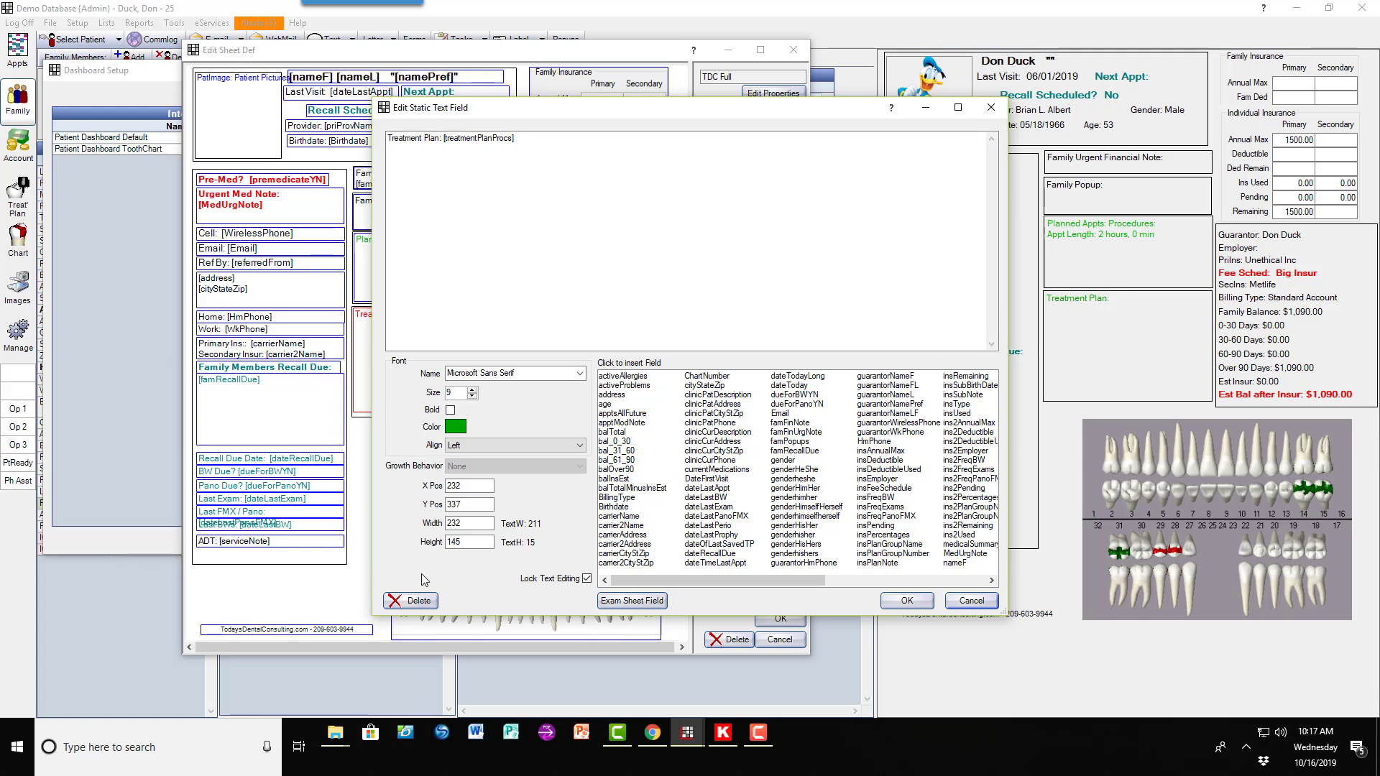
pyautogui.click(419, 601)
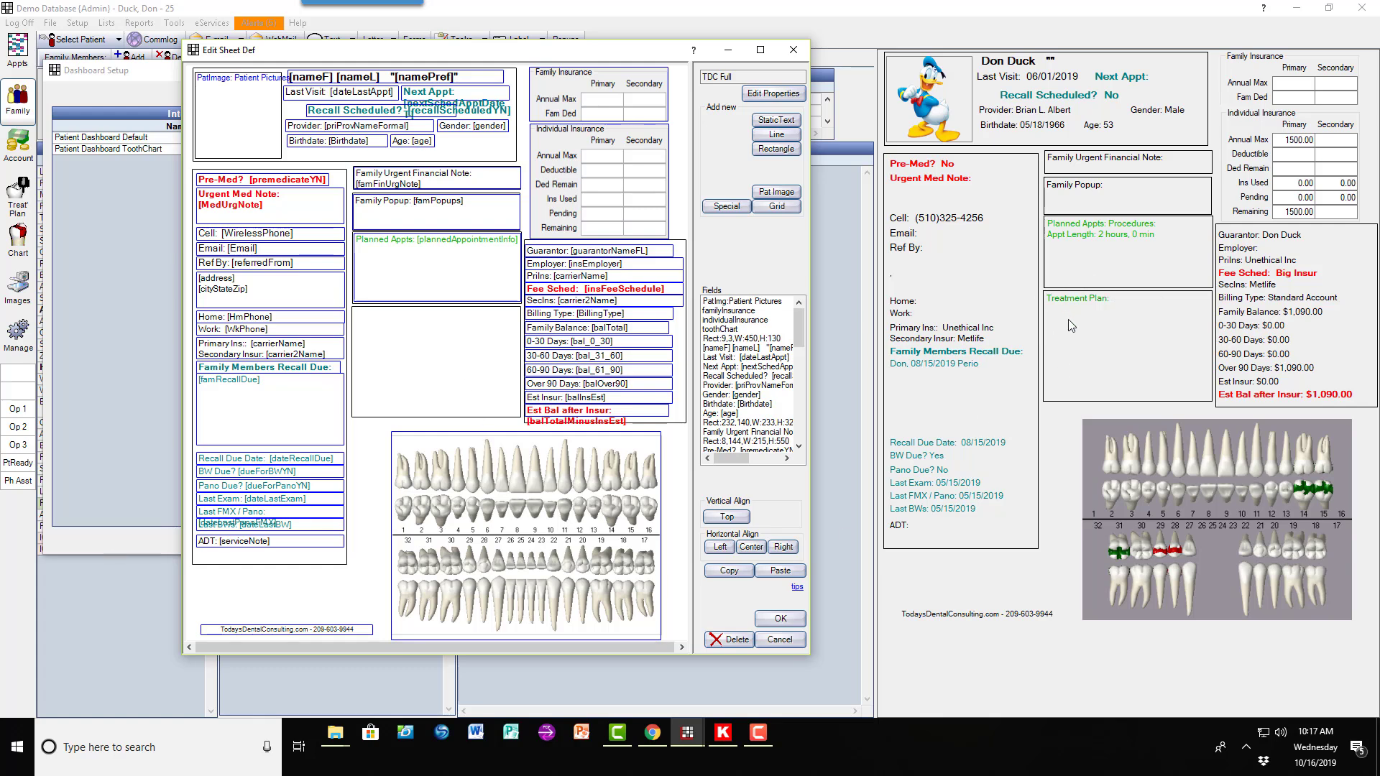
pyautogui.click(781, 619)
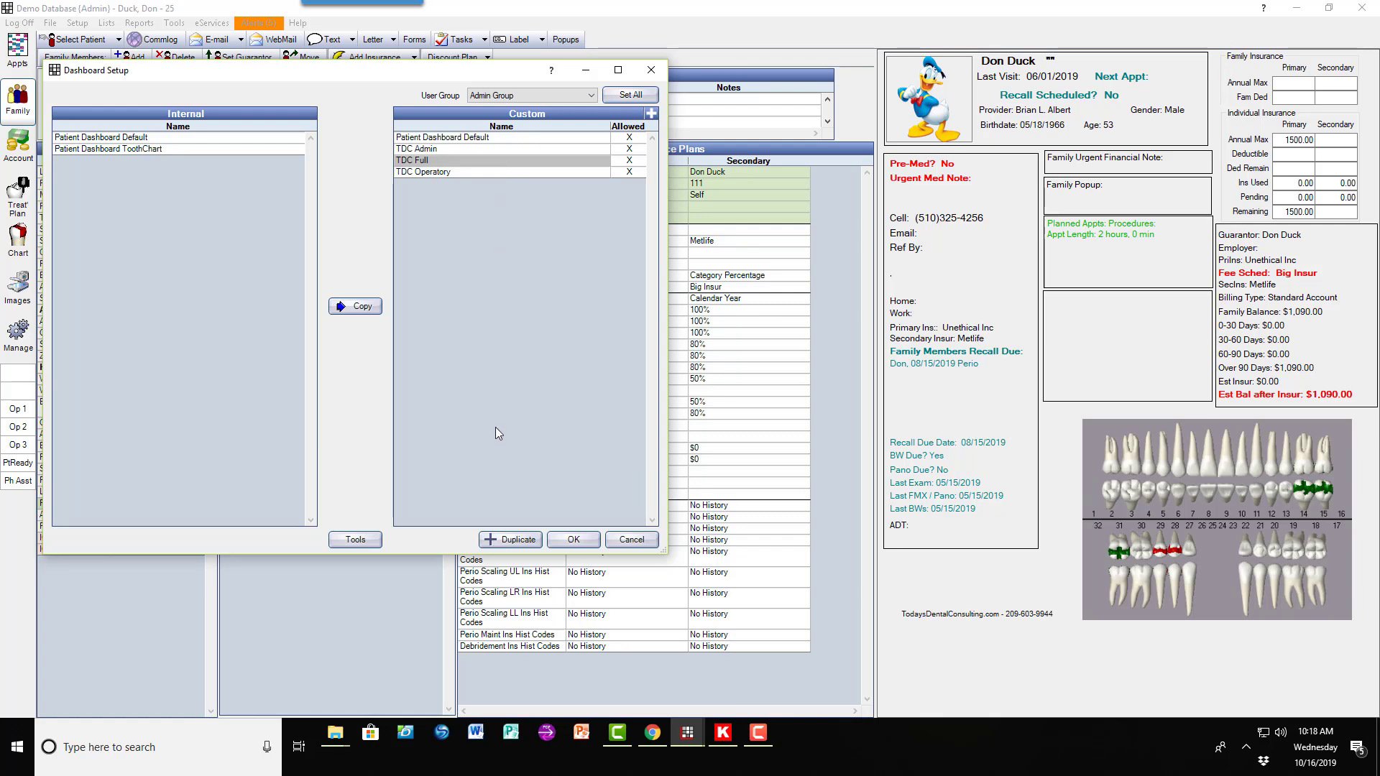
# Duplicate TDC Full as TDC Full2, review its properties, and cancel without changes
pyautogui.click(513, 540)
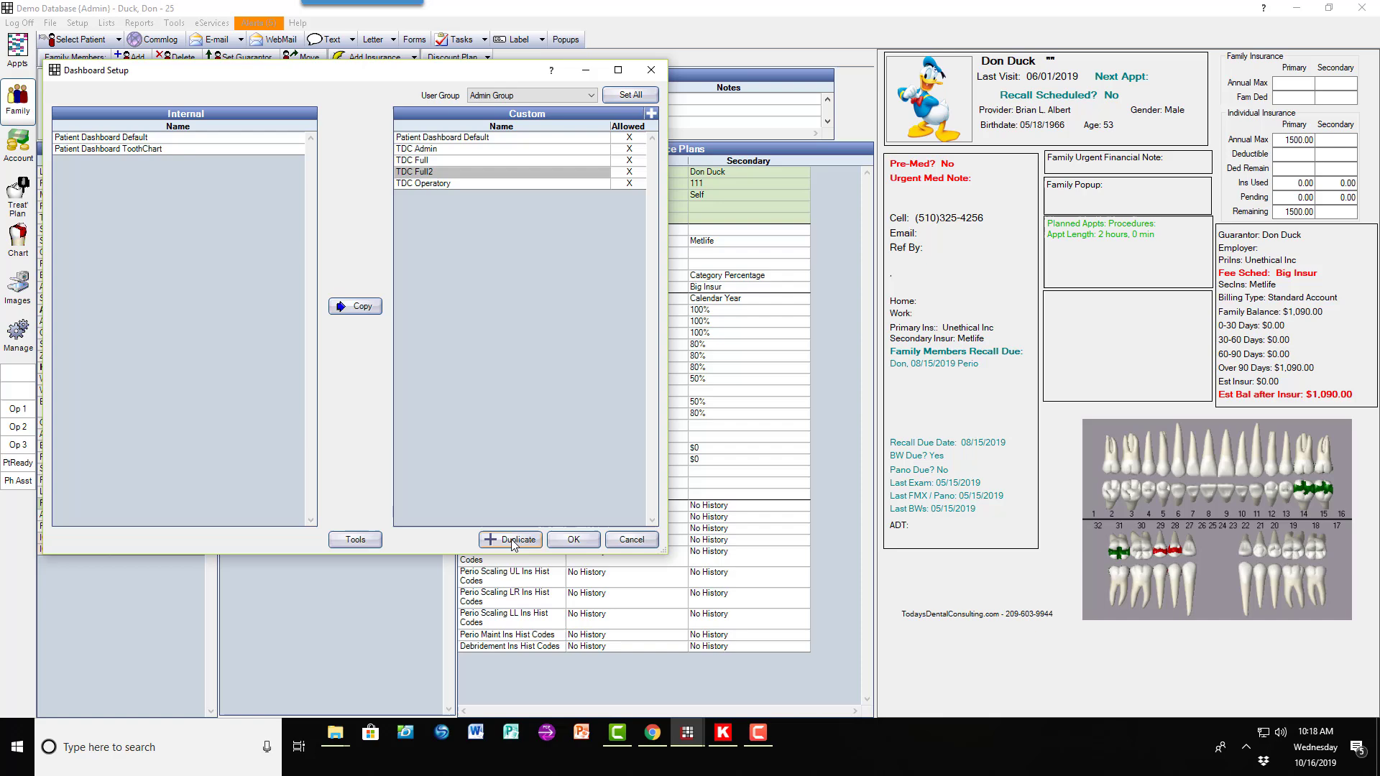
pyautogui.doubleClick(435, 171)
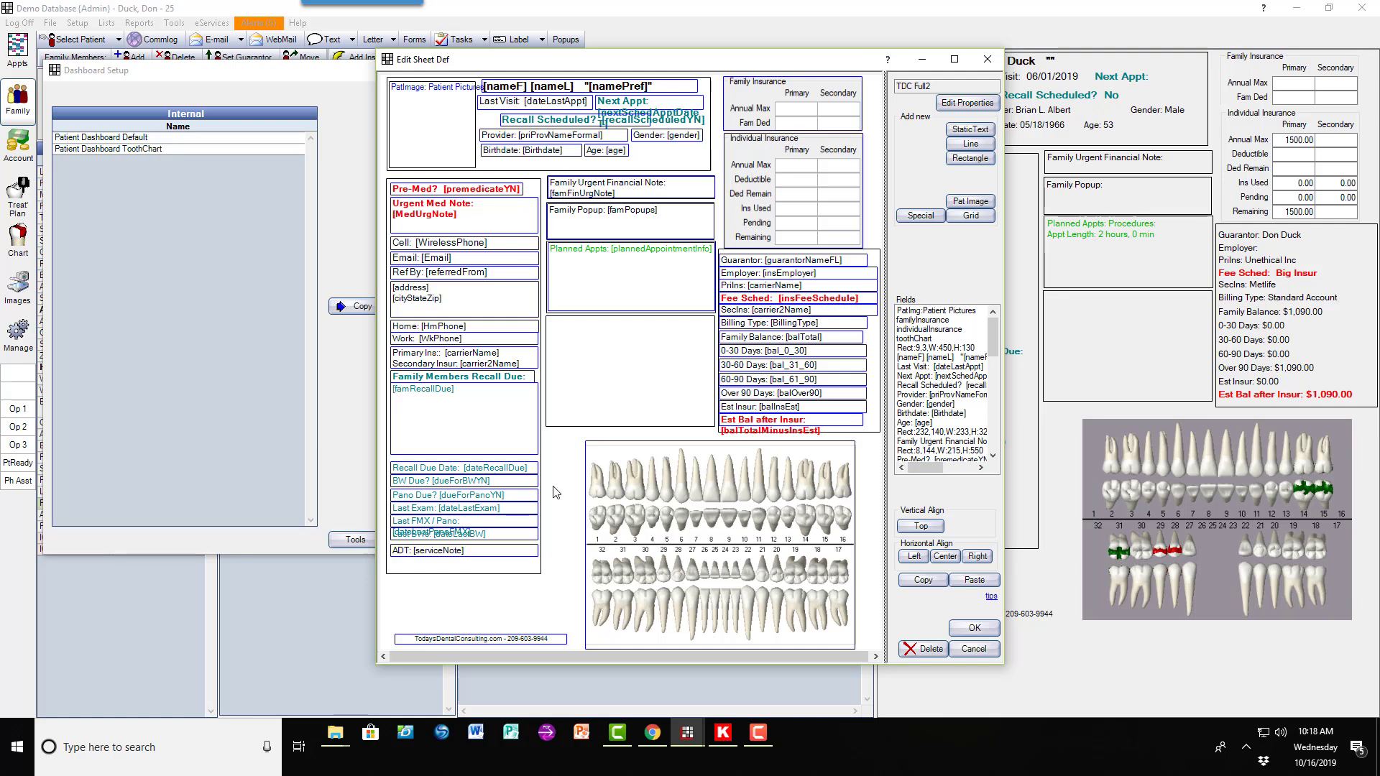
pyautogui.click(964, 104)
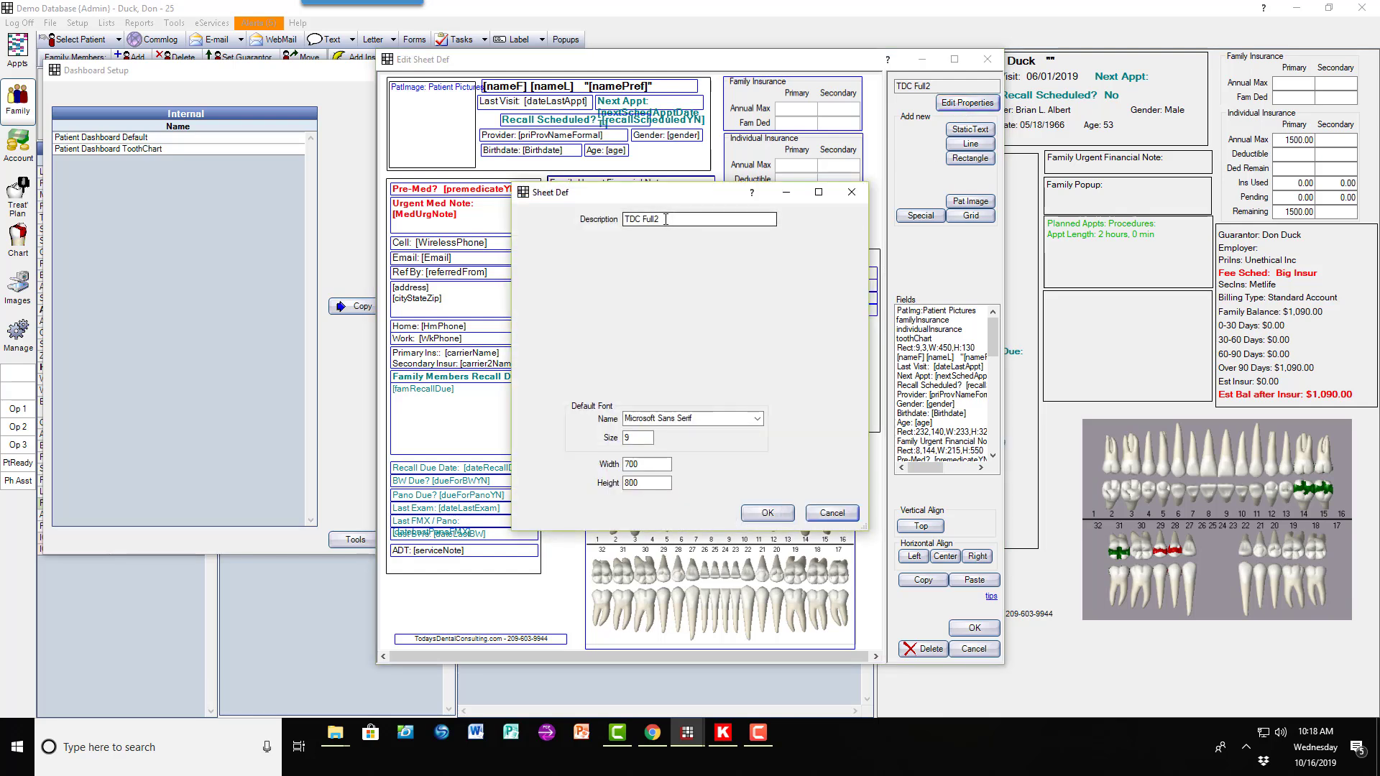
pyautogui.click(832, 513)
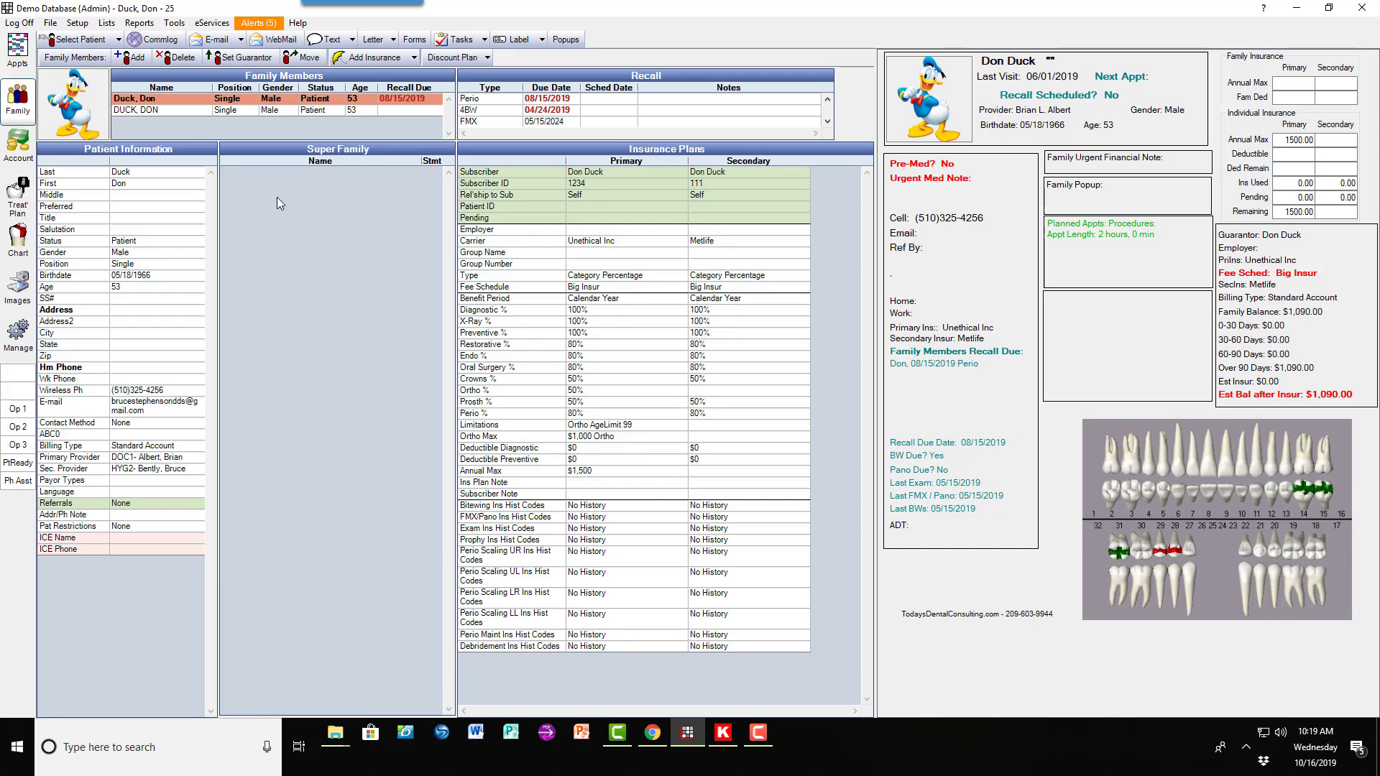
pyautogui.click(77, 23)
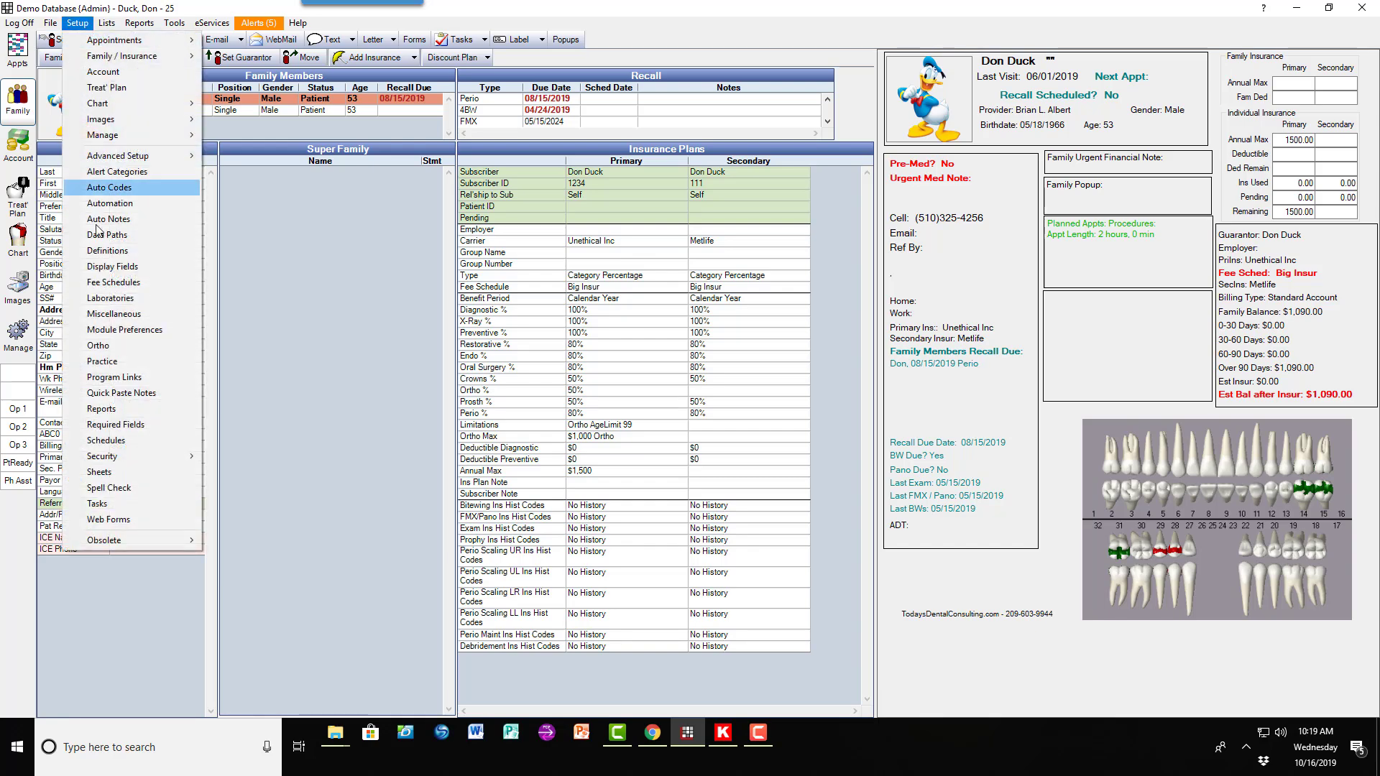
pyautogui.click(99, 472)
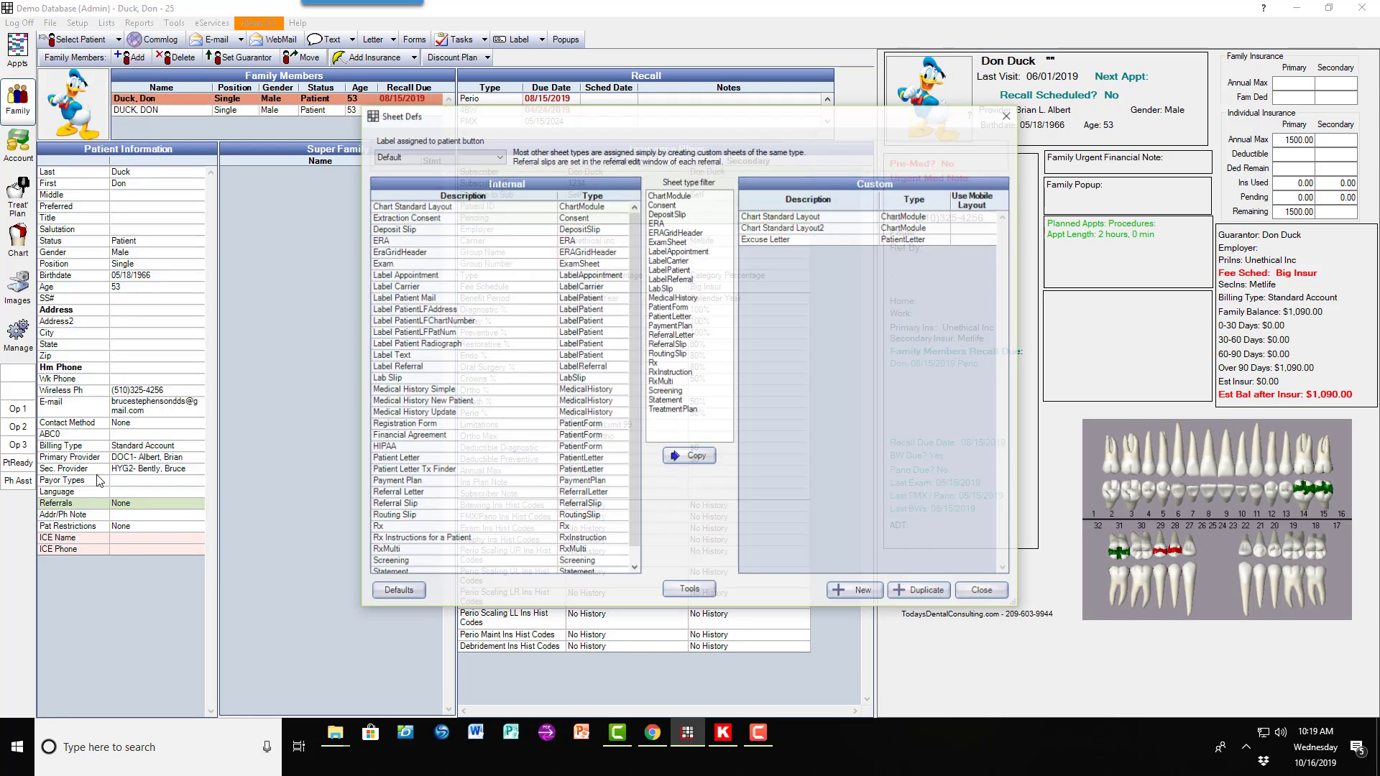
pyautogui.click(687, 592)
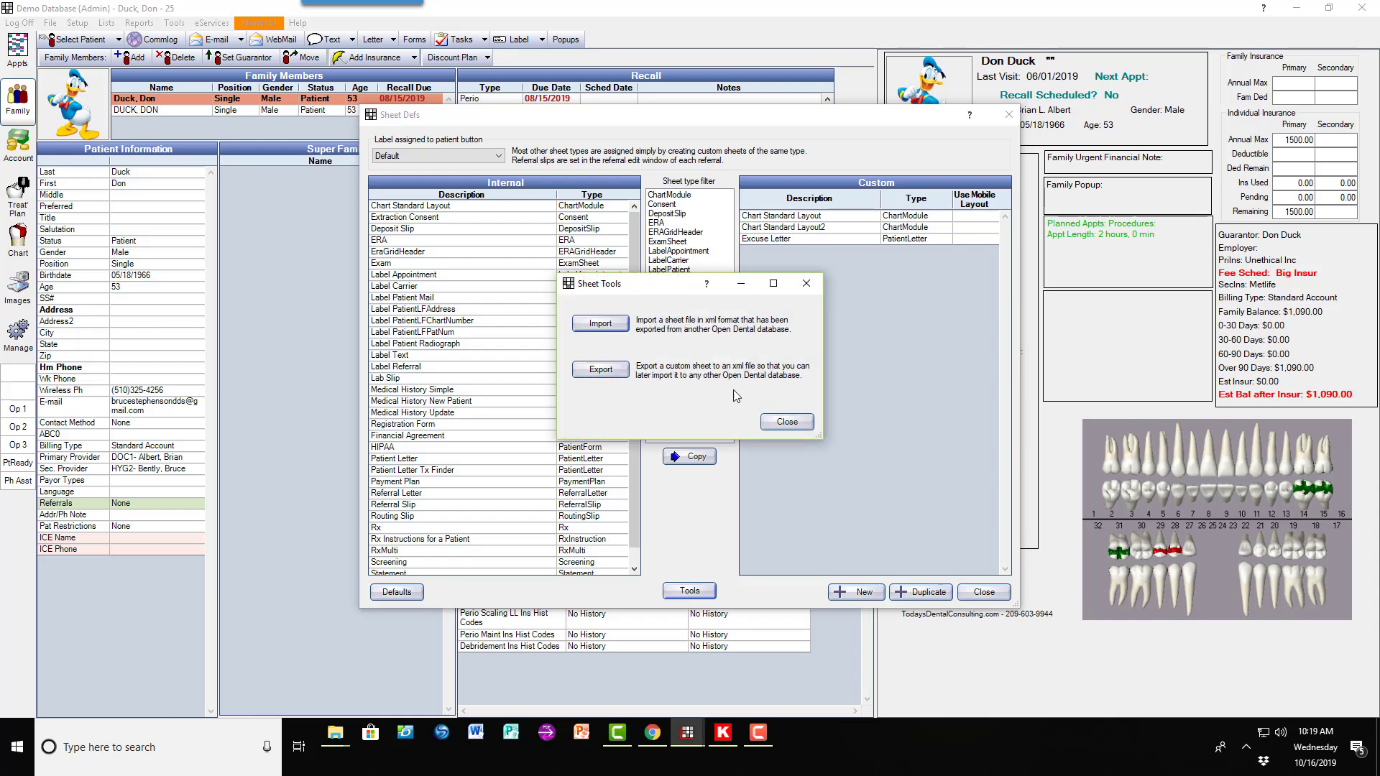
pyautogui.click(784, 422)
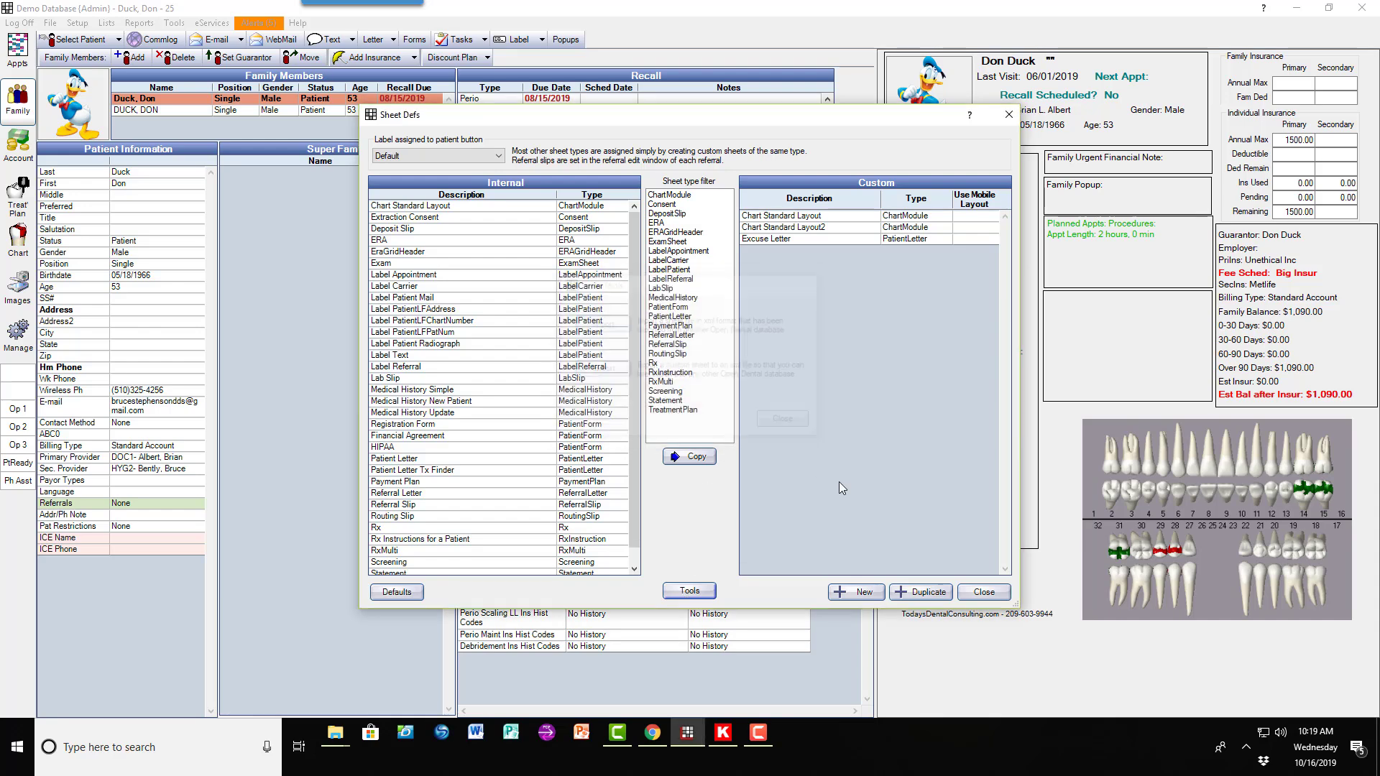
pyautogui.click(974, 592)
pyautogui.click(175, 23)
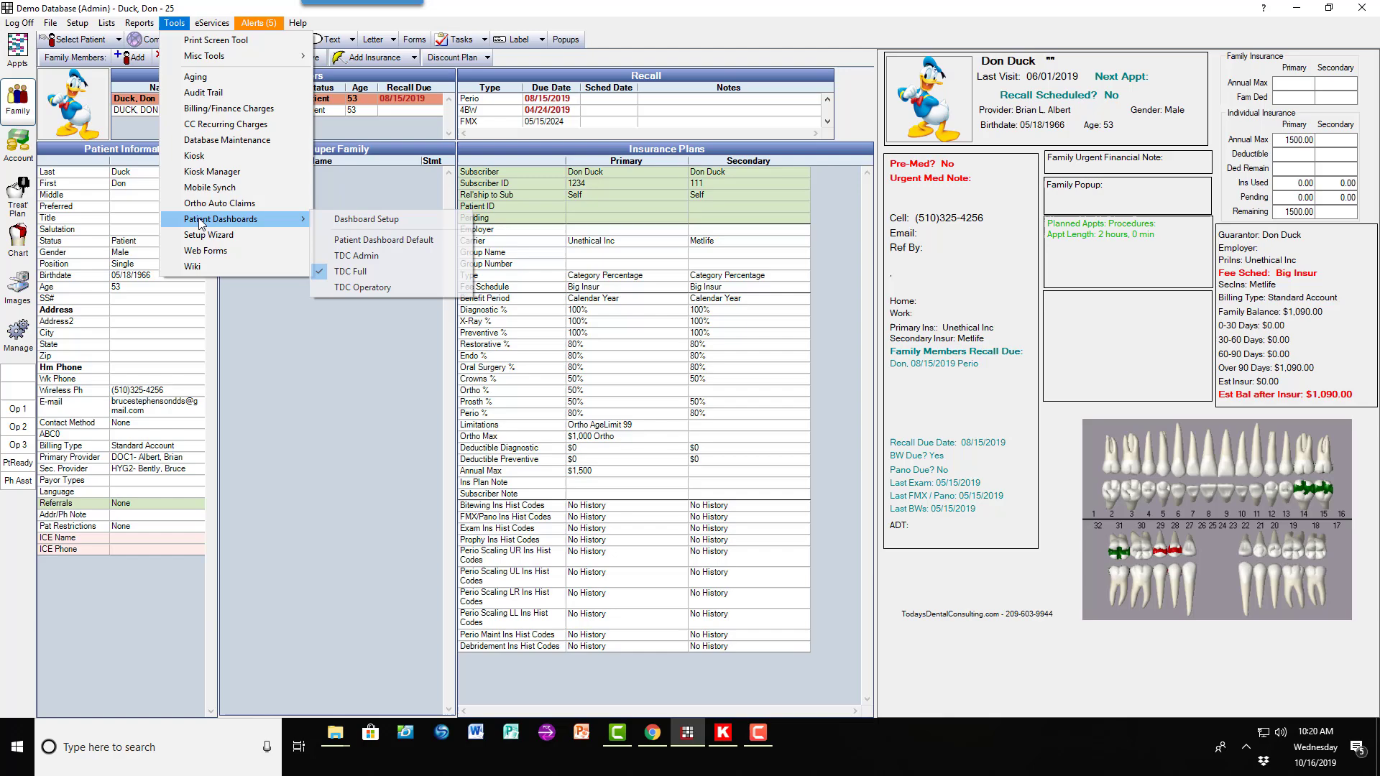
pyautogui.click(350, 222)
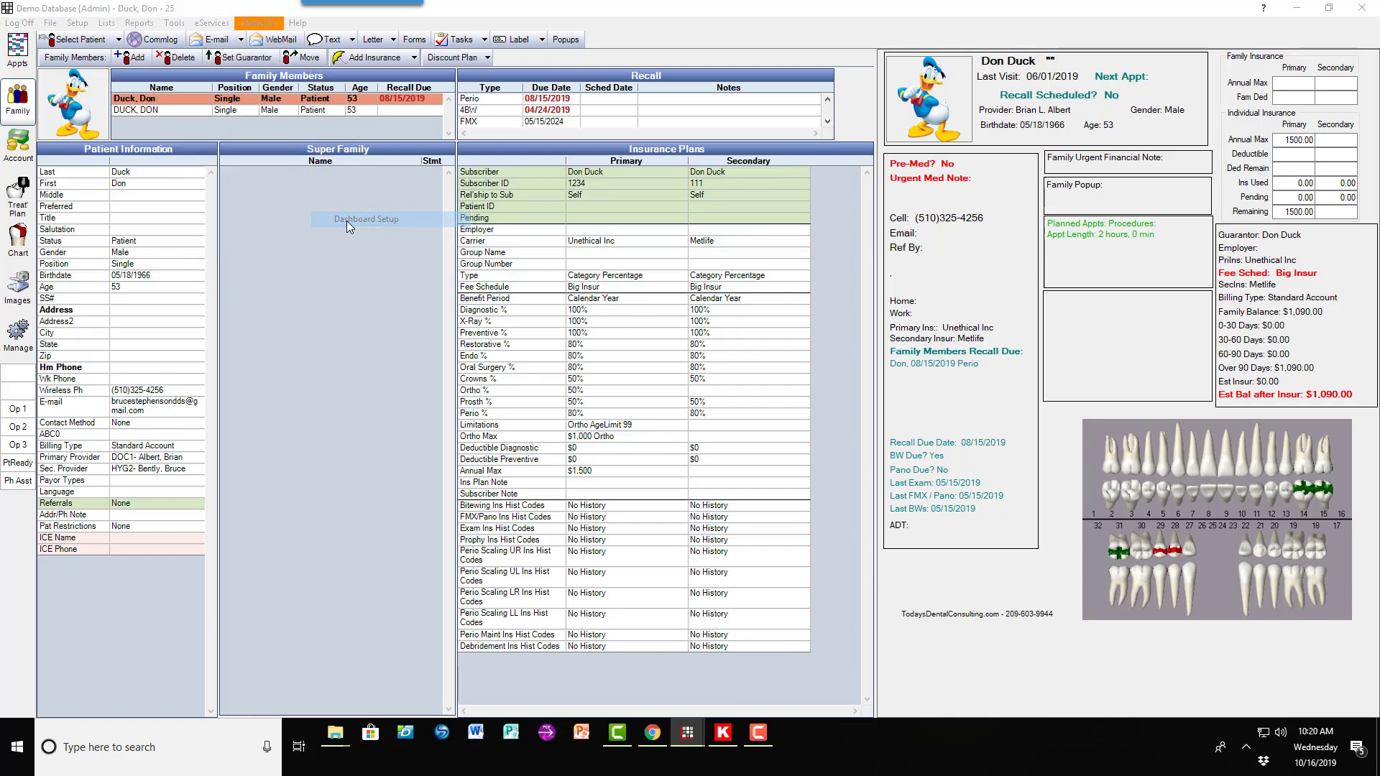